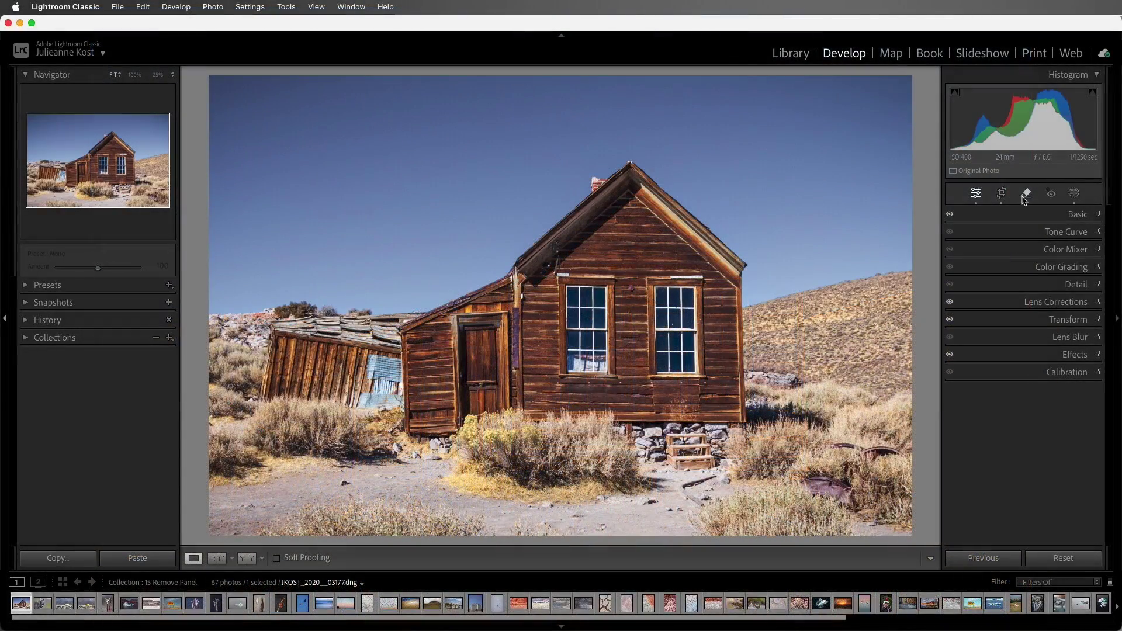
# - Remove the small rocks on the dirt path with the Remove tool in Remove mode at brush size 5, without Generative AI
pyautogui.click(1026, 197)
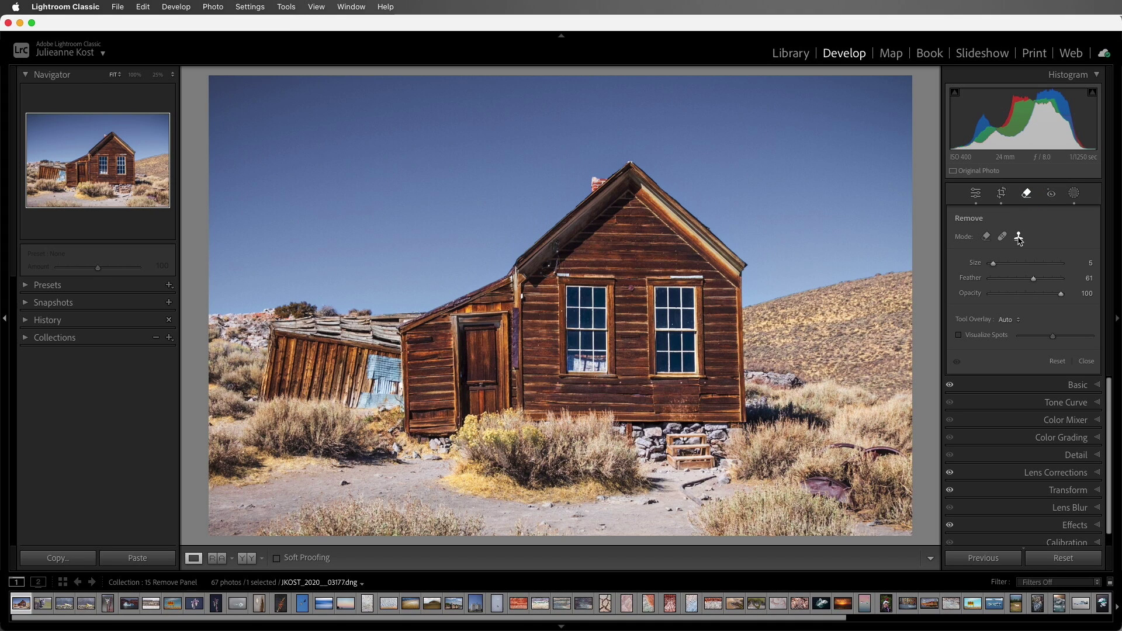
pyautogui.click(986, 238)
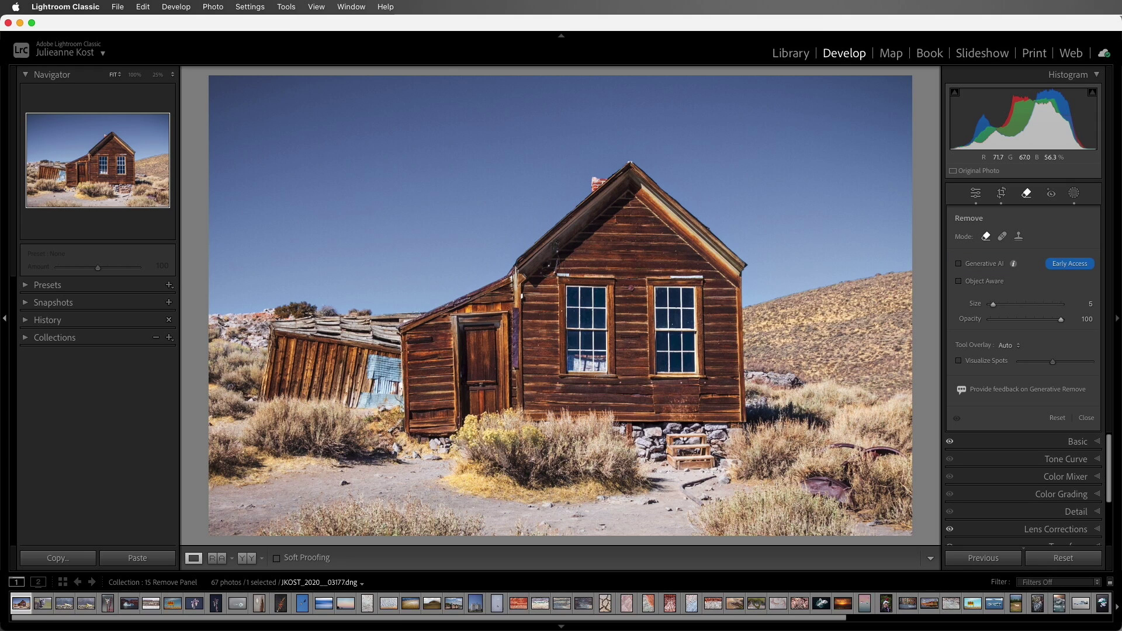
pyautogui.click(665, 511)
pyautogui.moveTo(654, 502)
pyautogui.mouseDown()
pyautogui.moveTo(599, 531)
pyautogui.moveTo(585, 518)
pyautogui.moveTo(532, 513)
pyautogui.mouseUp()
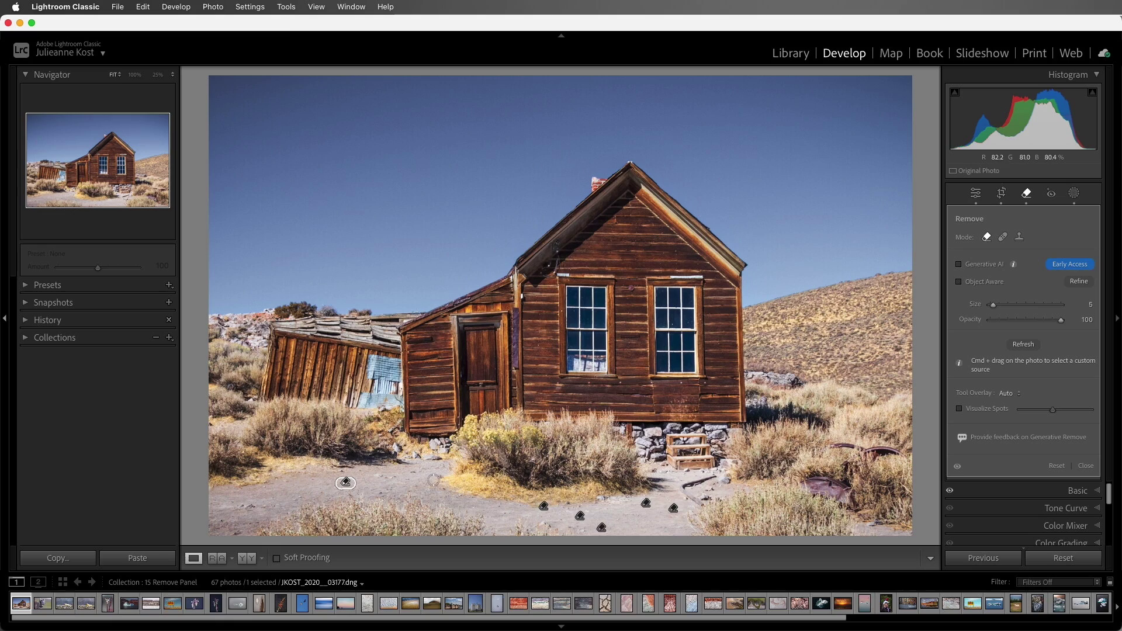
# - Turn on Generative AI and remove the dark shadow in the brush beside the house, masking it completely with brush size 19
pyautogui.click(959, 265)
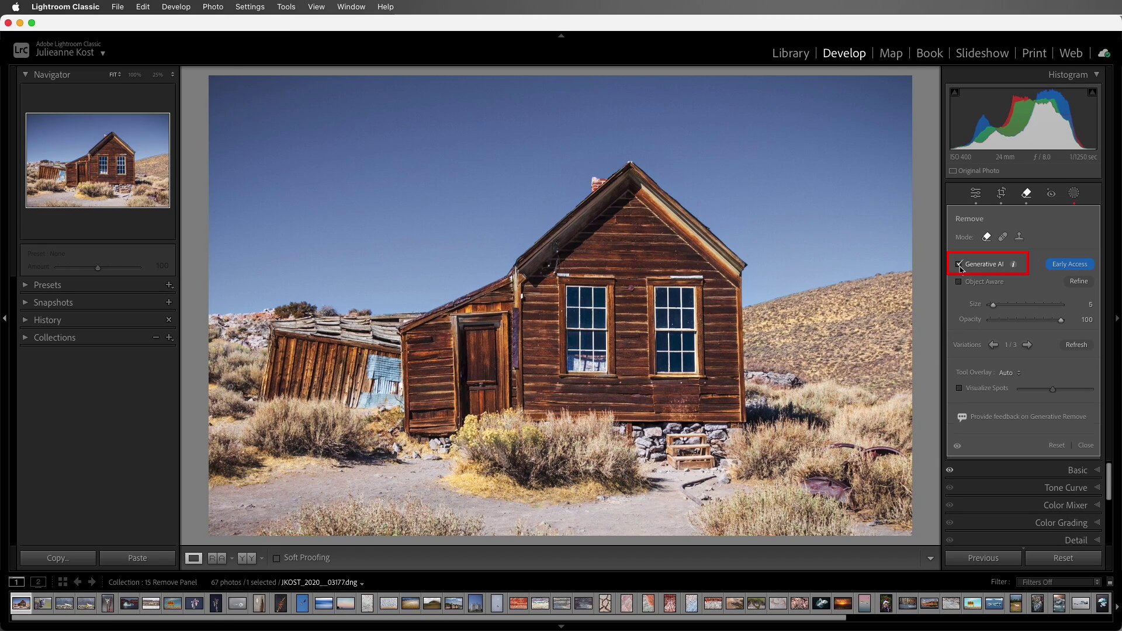
pyautogui.click(784, 416)
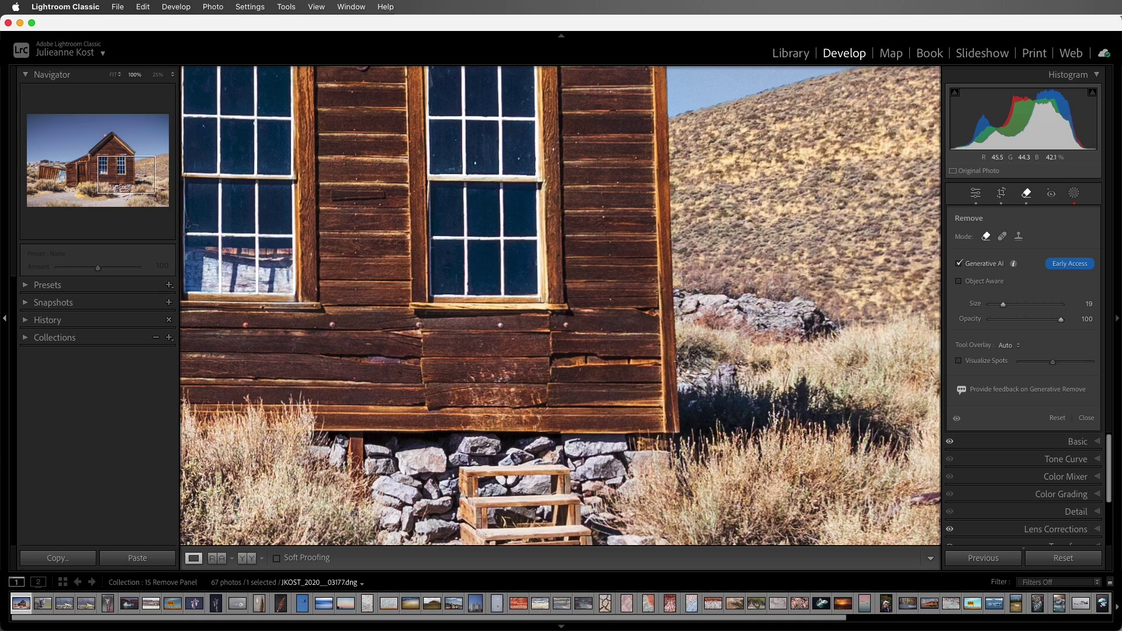
pyautogui.moveTo(698, 362)
pyautogui.mouseDown()
pyautogui.moveTo(894, 404)
pyautogui.moveTo(911, 422)
pyautogui.moveTo(903, 457)
pyautogui.moveTo(712, 453)
pyautogui.moveTo(697, 377)
pyautogui.mouseUp()
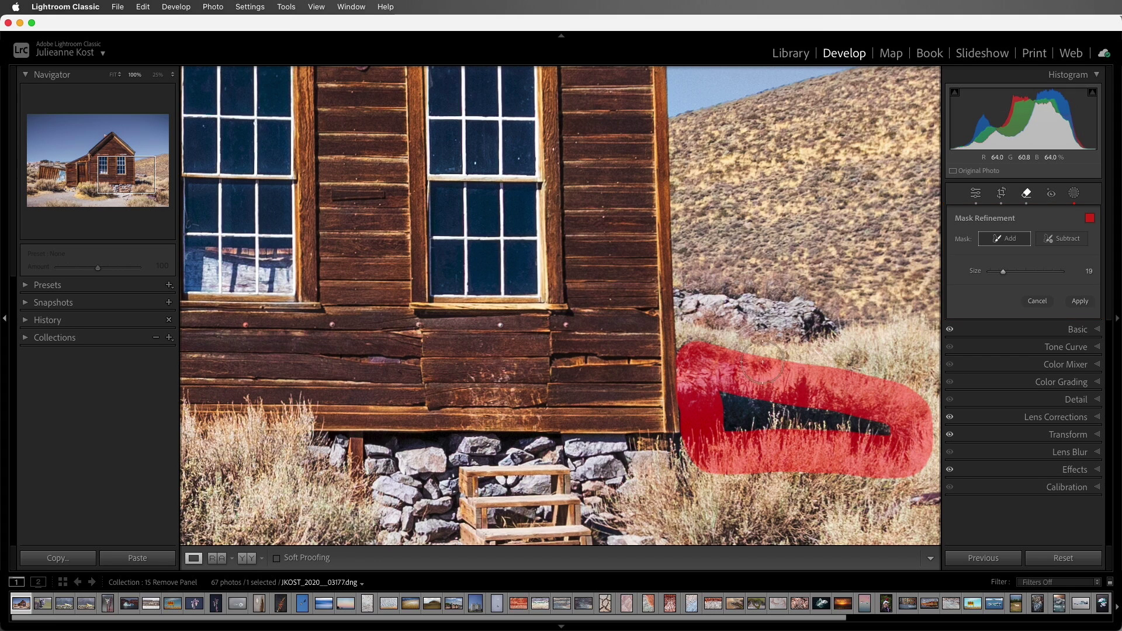
pyautogui.click(1090, 219)
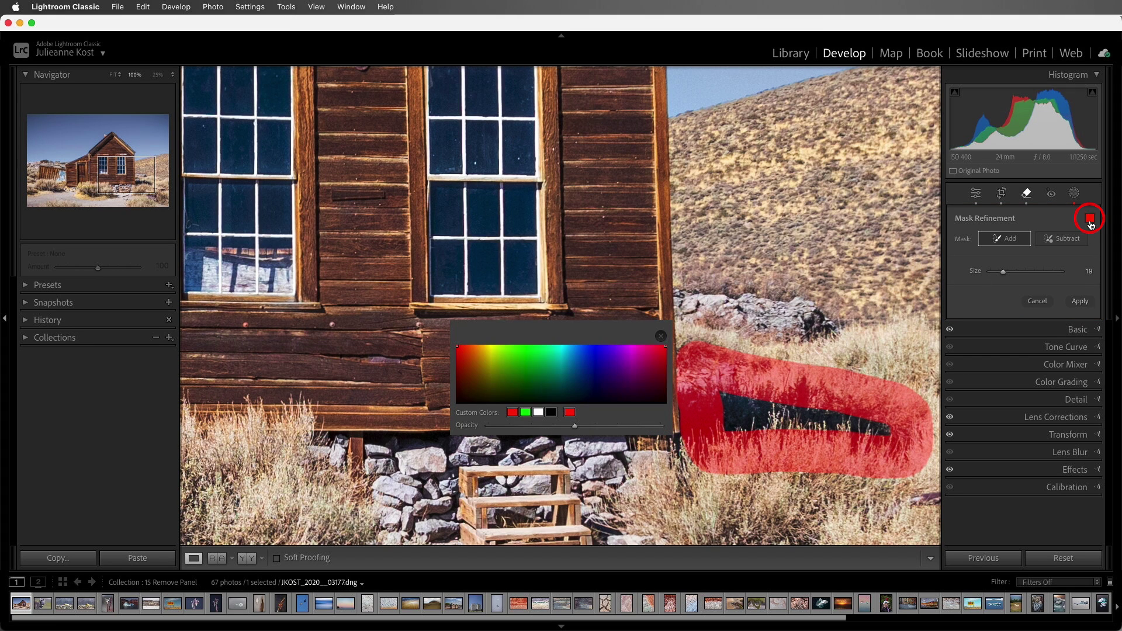
pyautogui.click(661, 337)
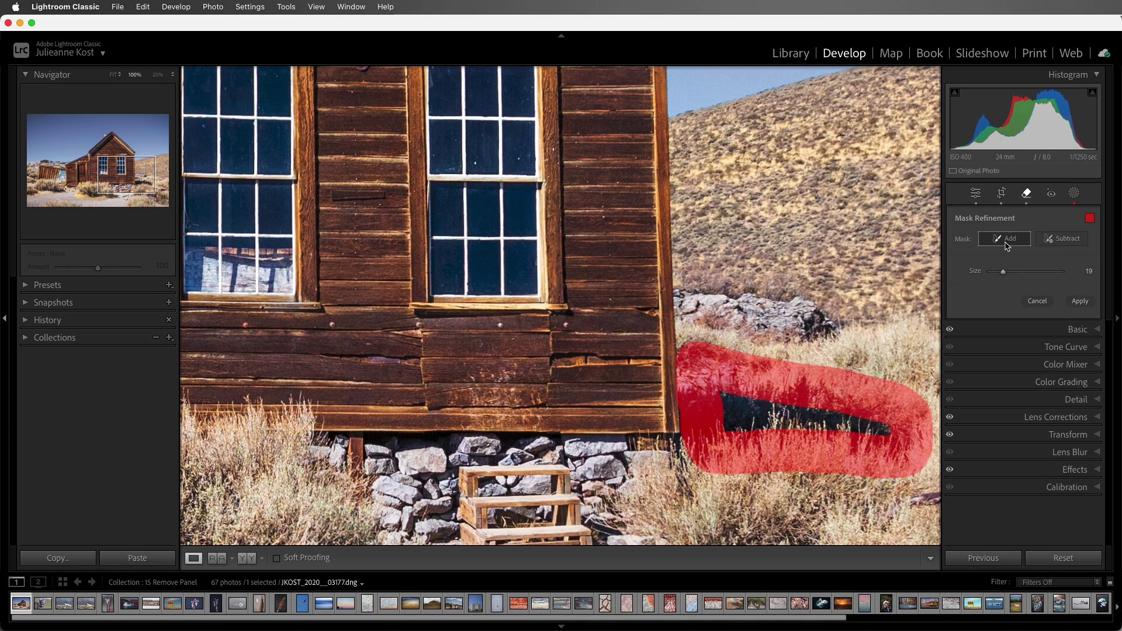
pyautogui.moveTo(740, 414)
pyautogui.mouseDown()
pyautogui.moveTo(855, 405)
pyautogui.moveTo(891, 424)
pyautogui.moveTo(728, 429)
pyautogui.moveTo(702, 418)
pyautogui.mouseUp()
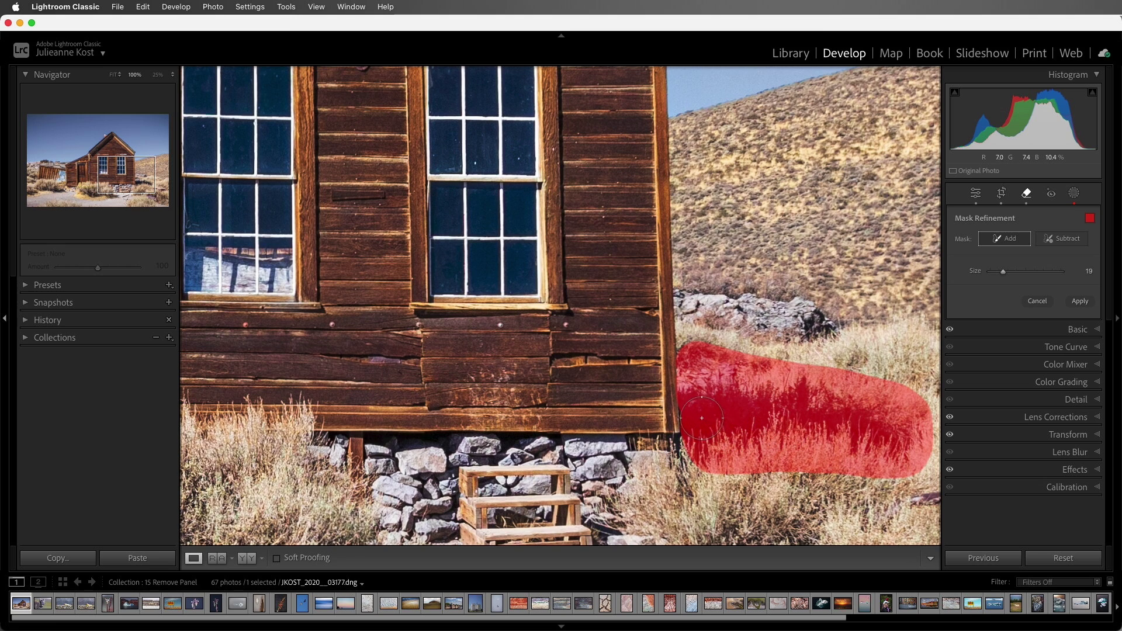
pyautogui.click(1079, 302)
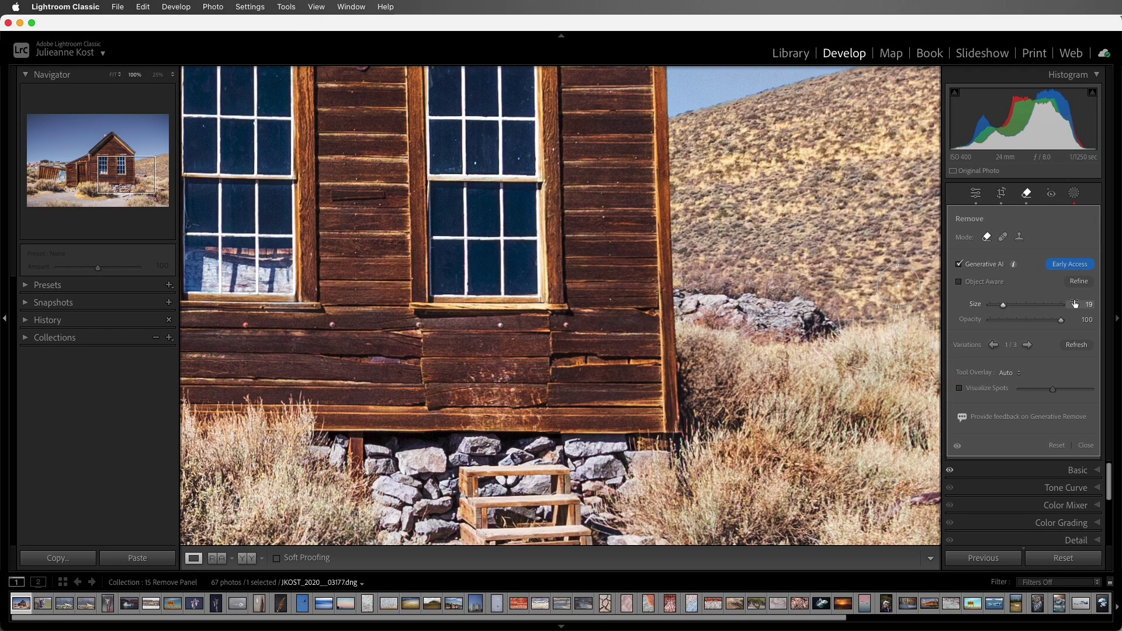
# - Compare the generated variations for the removed shadow and keep variation 2 of 3
pyautogui.click(1027, 345)
pyautogui.click(1028, 345)
pyautogui.click(1027, 345)
pyautogui.click(1027, 345)
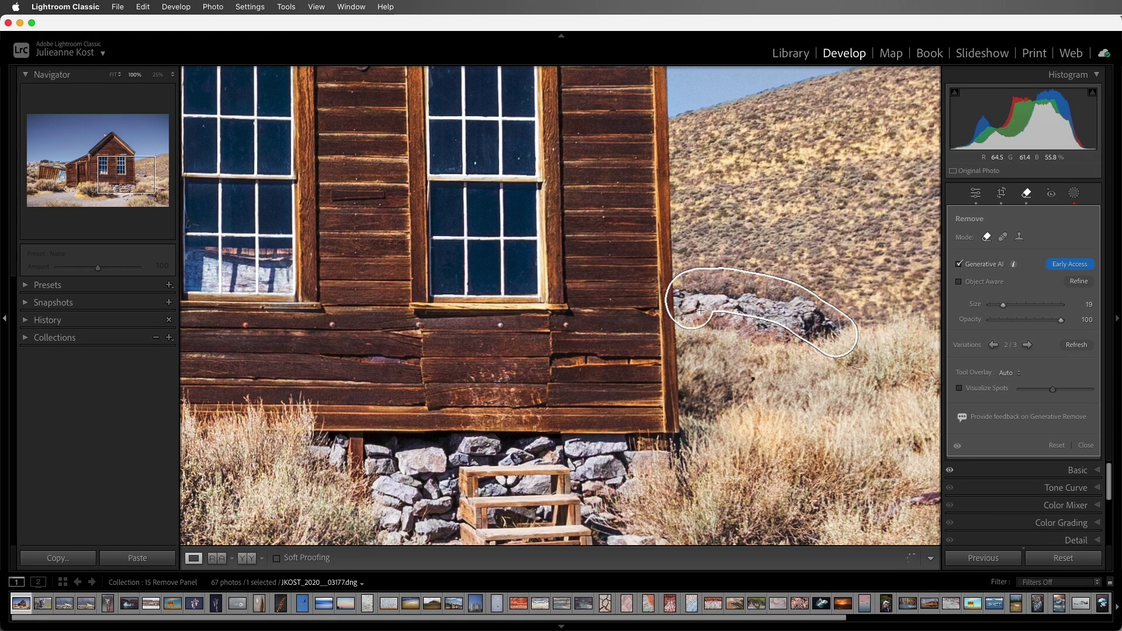
# - Generatively remove the rock pile at the foot of the hillside beside the house and keep variation 3 of 3
pyautogui.moveTo(701, 311); pyautogui.dragTo(796, 335)
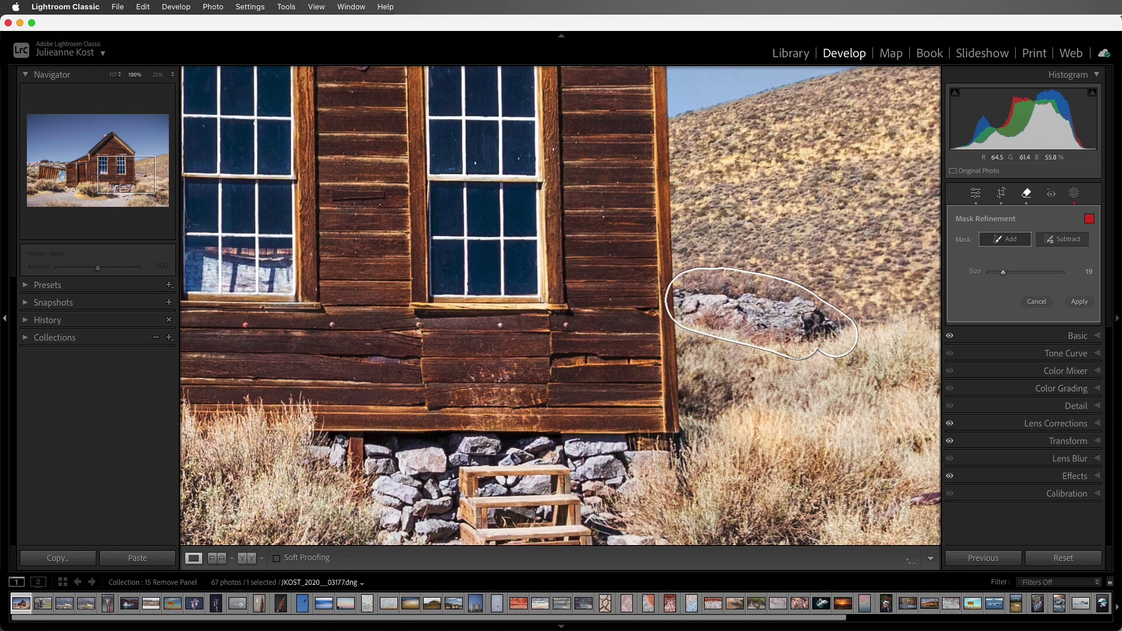
pyautogui.click(1077, 304)
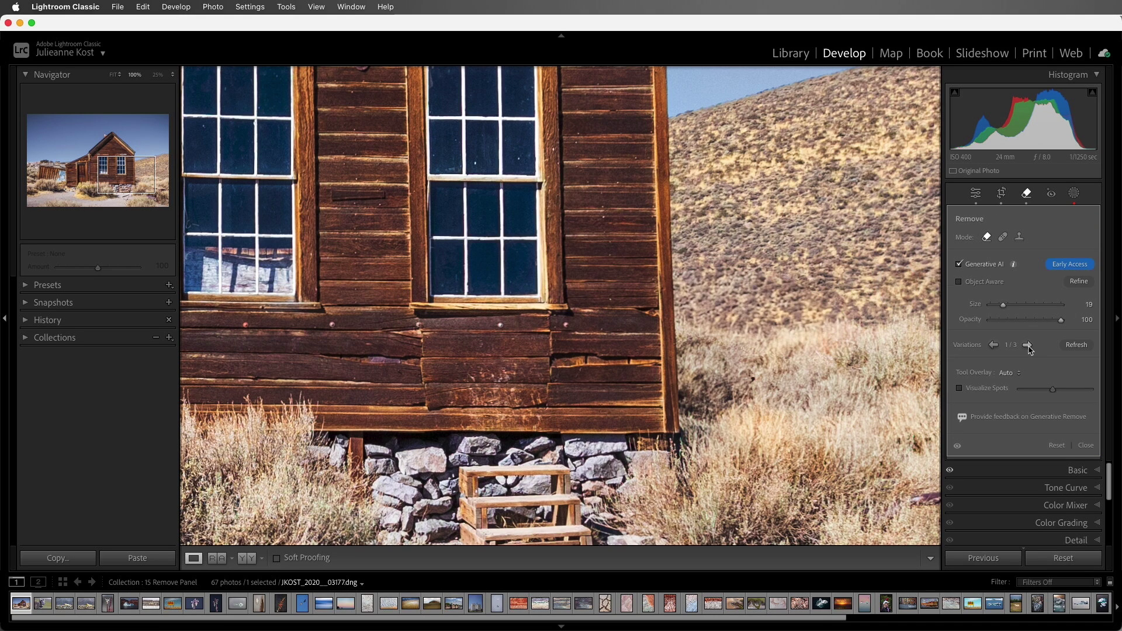
pyautogui.click(1028, 346)
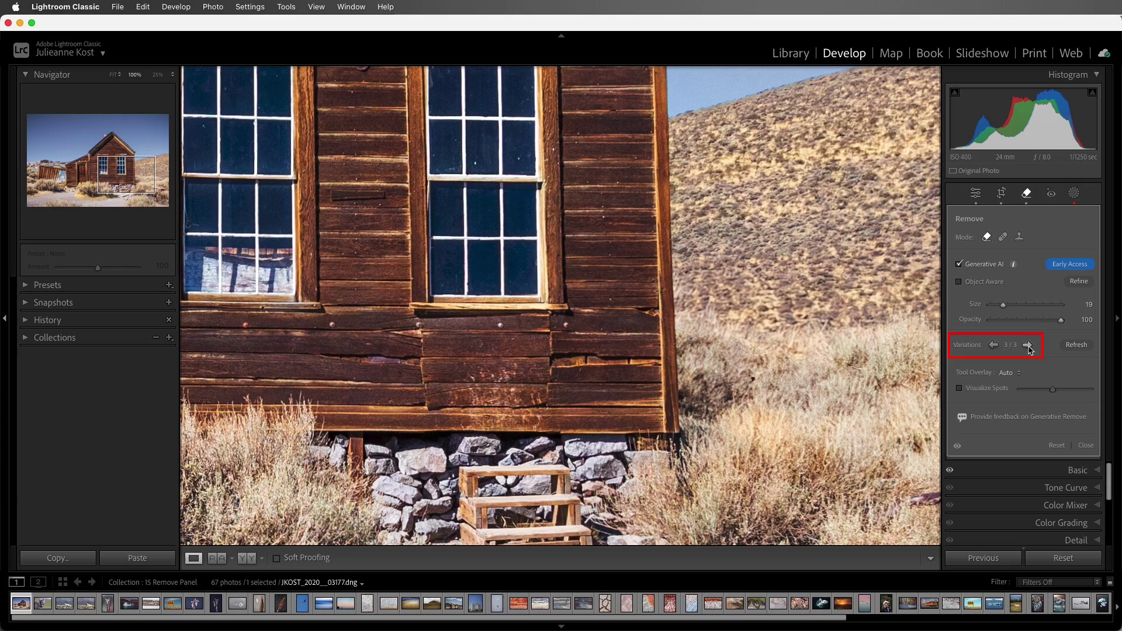
# - Generatively remove the rusty metal debris in the brush, keeping variation 1 of 3, and the curved pipe on the ground below the steps
pyautogui.moveTo(888, 488)
pyautogui.mouseDown()
pyautogui.moveTo(679, 246)
pyautogui.moveTo(645, 250)
pyautogui.moveTo(748, 287)
pyautogui.moveTo(591, 404)
pyautogui.moveTo(684, 358)
pyautogui.moveTo(792, 281)
pyautogui.moveTo(770, 307)
pyautogui.mouseUp()
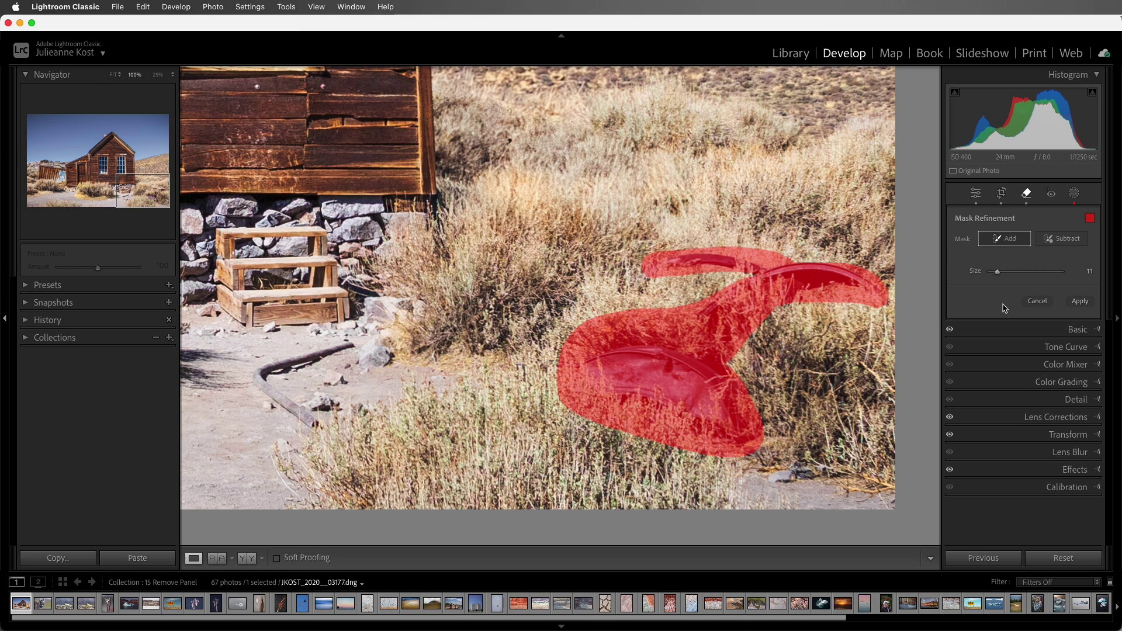
pyautogui.click(1080, 301)
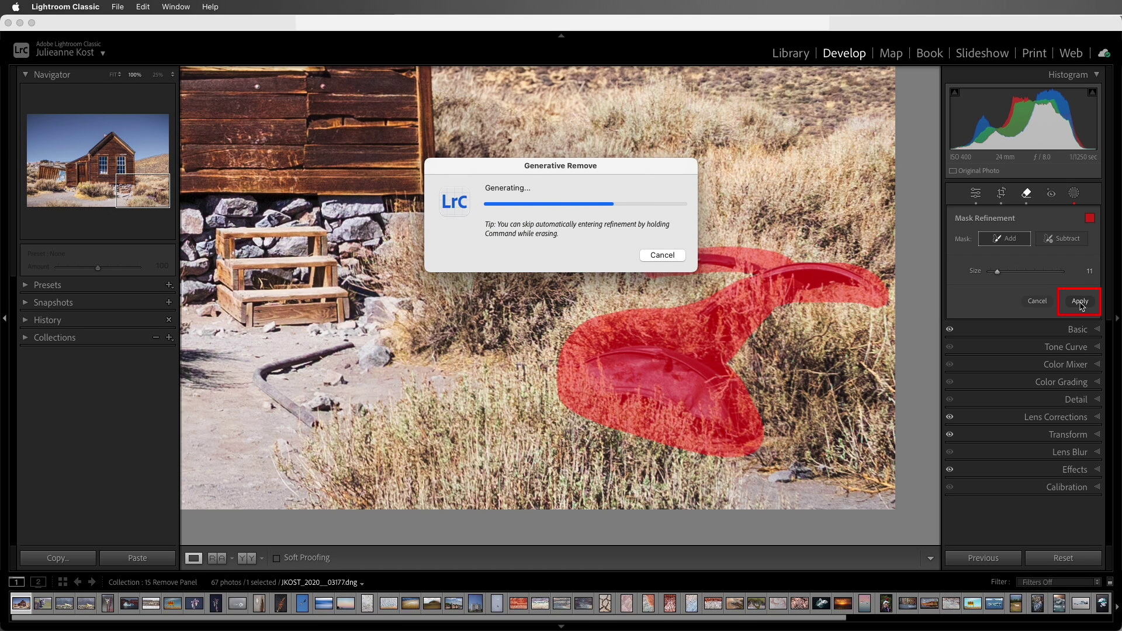
pyautogui.click(1028, 345)
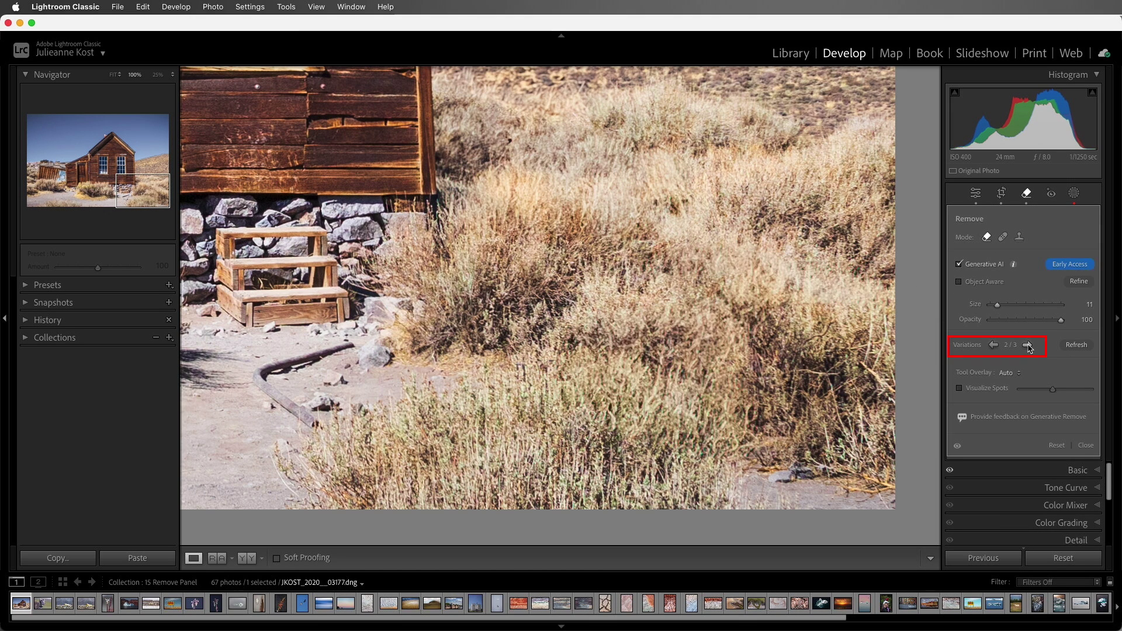
pyautogui.click(1029, 345)
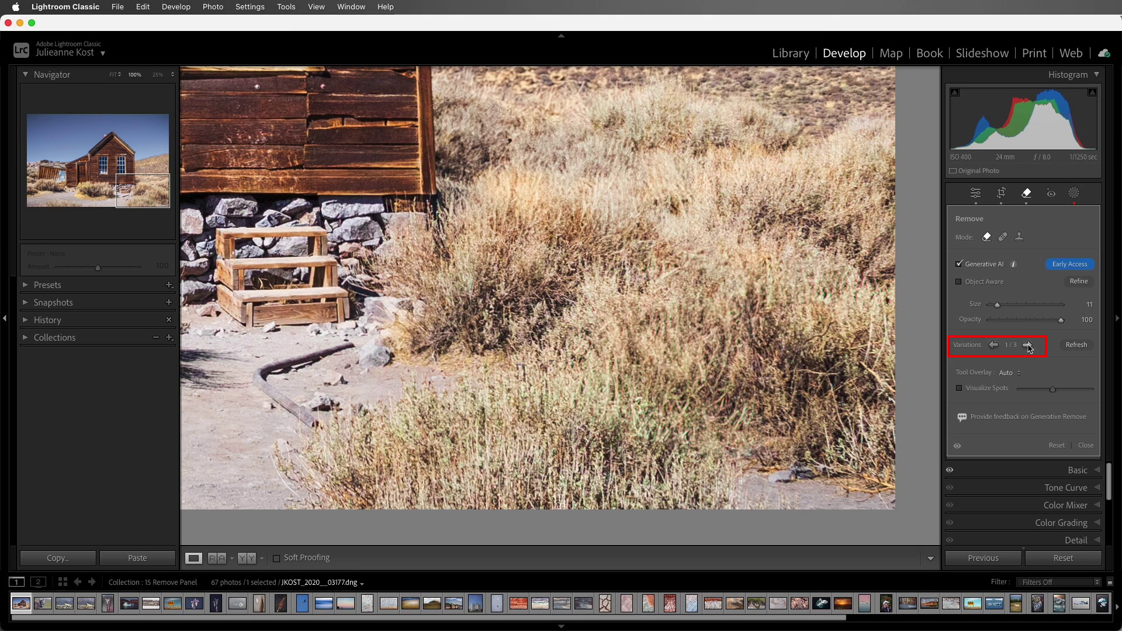
pyautogui.moveTo(362, 346)
pyautogui.mouseDown()
pyautogui.moveTo(263, 375)
pyautogui.moveTo(267, 410)
pyautogui.moveTo(309, 414)
pyautogui.moveTo(272, 384)
pyautogui.moveTo(294, 368)
pyautogui.moveTo(297, 418)
pyautogui.moveTo(325, 409)
pyautogui.mouseUp()
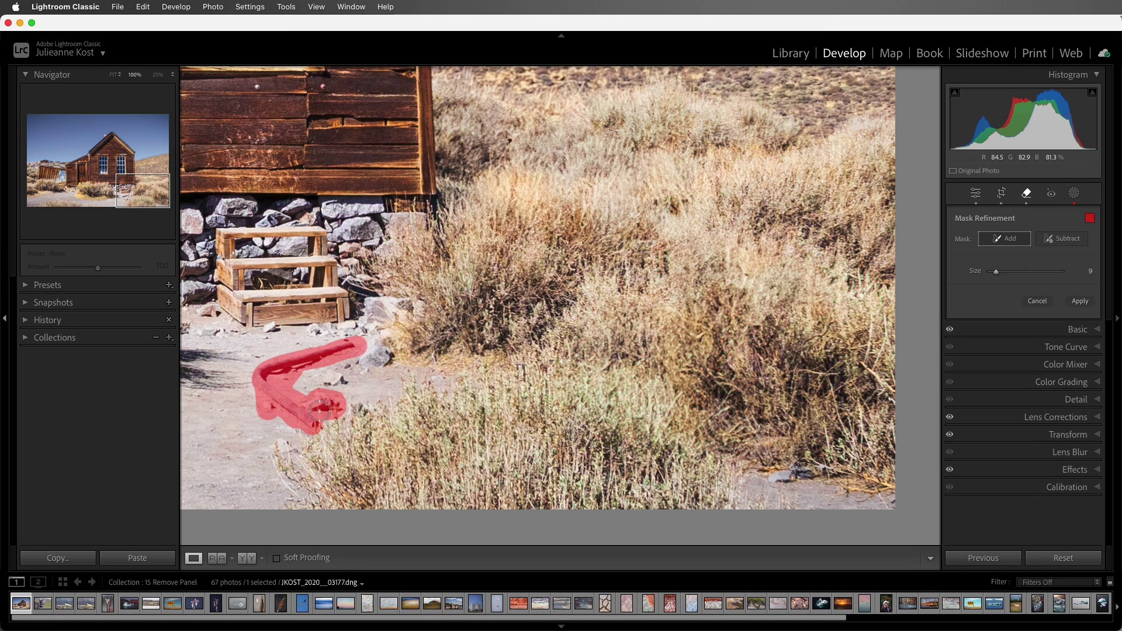
pyautogui.click(1079, 302)
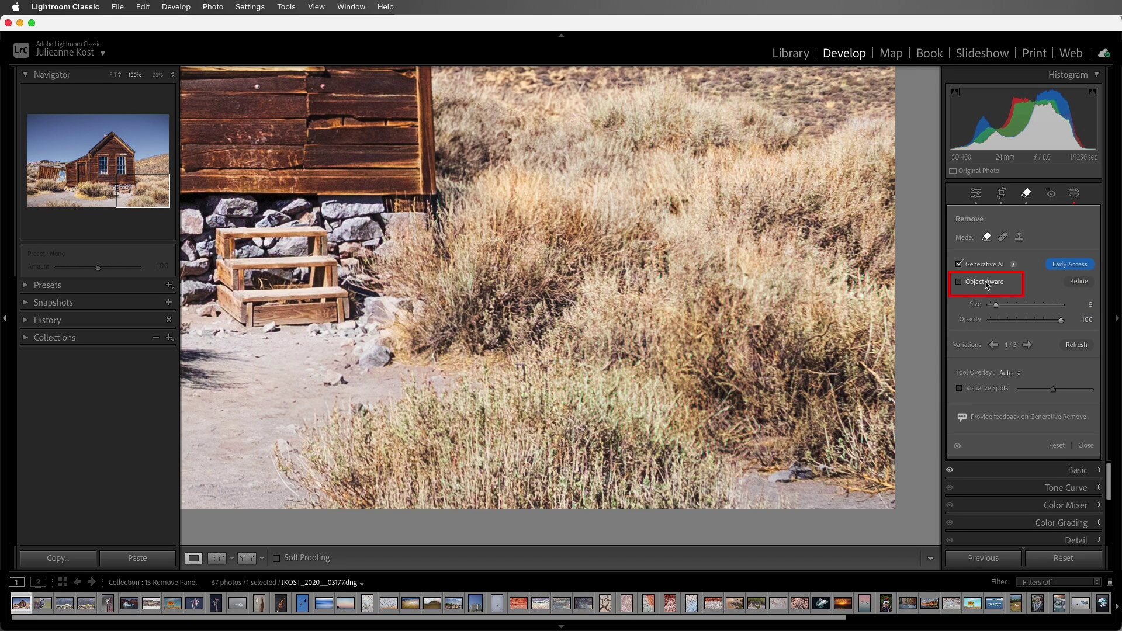
# - Enable Object Aware, generatively remove the wooden steps against the stone foundation with brush size 13, and keep variation 3 of 3
pyautogui.click(959, 282)
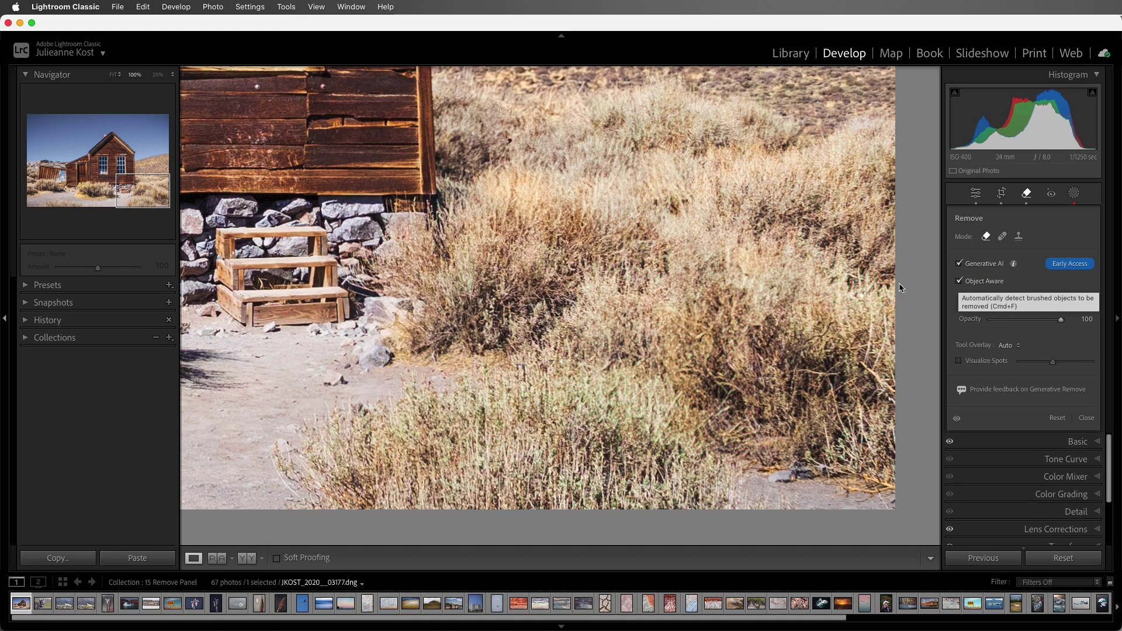
pyautogui.moveTo(338, 272)
pyautogui.mouseDown()
pyautogui.moveTo(547, 306)
pyautogui.moveTo(582, 308)
pyautogui.mouseUp()
pyautogui.press(']')
pyautogui.press(']')
pyautogui.press(']')
pyautogui.press(']')
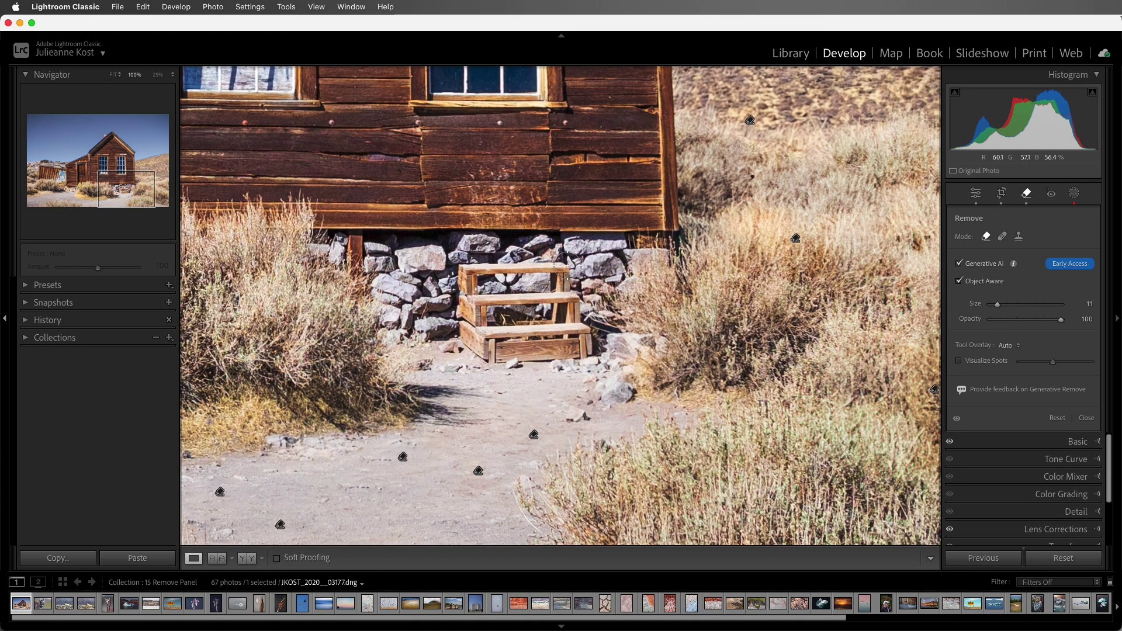
pyautogui.moveTo(566, 265)
pyautogui.mouseDown()
pyautogui.moveTo(463, 266)
pyautogui.moveTo(456, 333)
pyautogui.moveTo(488, 353)
pyautogui.moveTo(564, 362)
pyautogui.moveTo(586, 327)
pyautogui.moveTo(571, 274)
pyautogui.mouseUp()
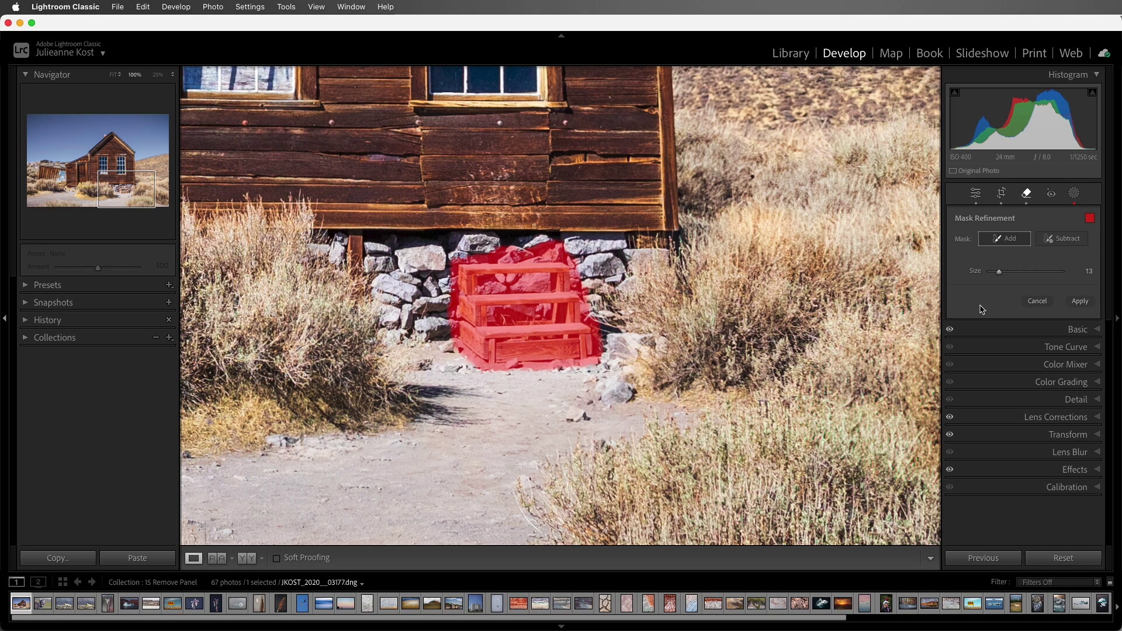
pyautogui.click(1079, 302)
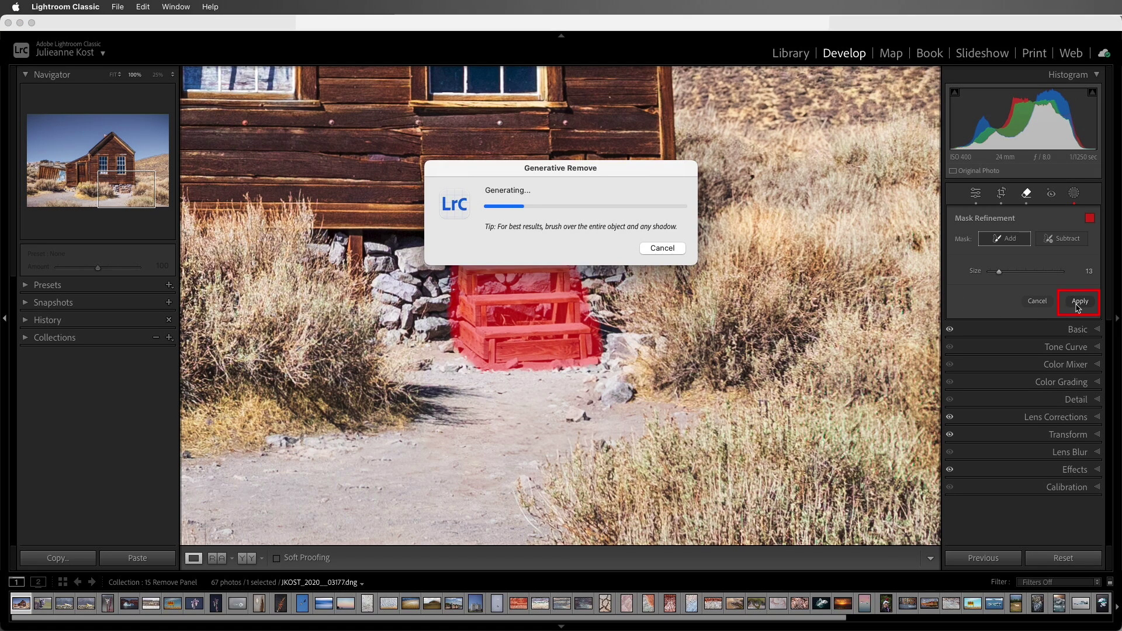
pyautogui.click(1027, 346)
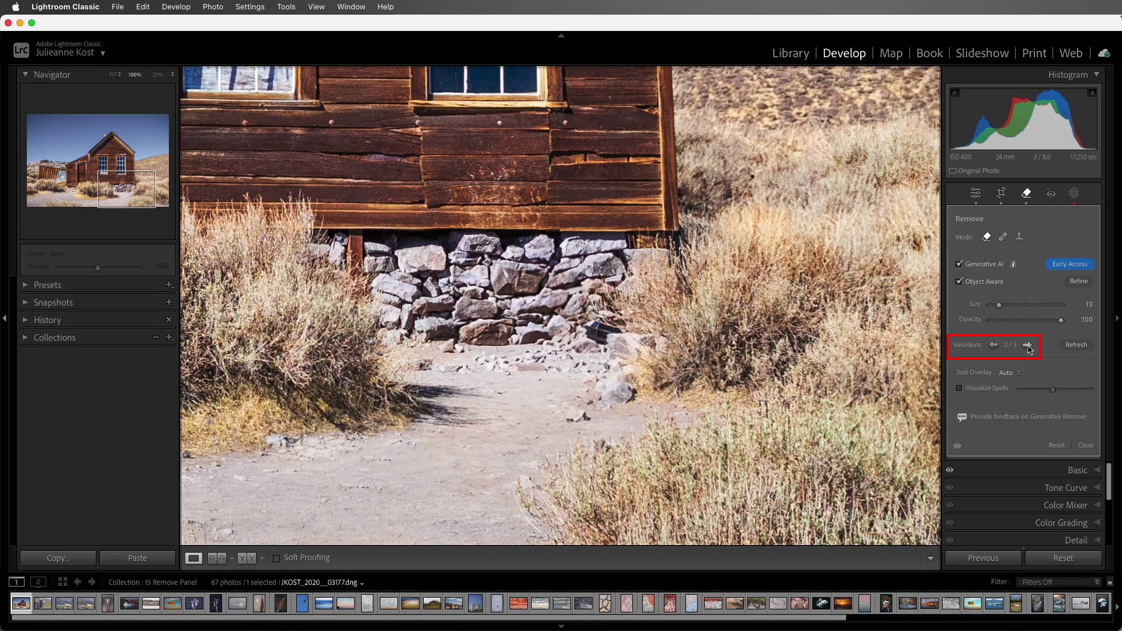
pyautogui.click(1028, 345)
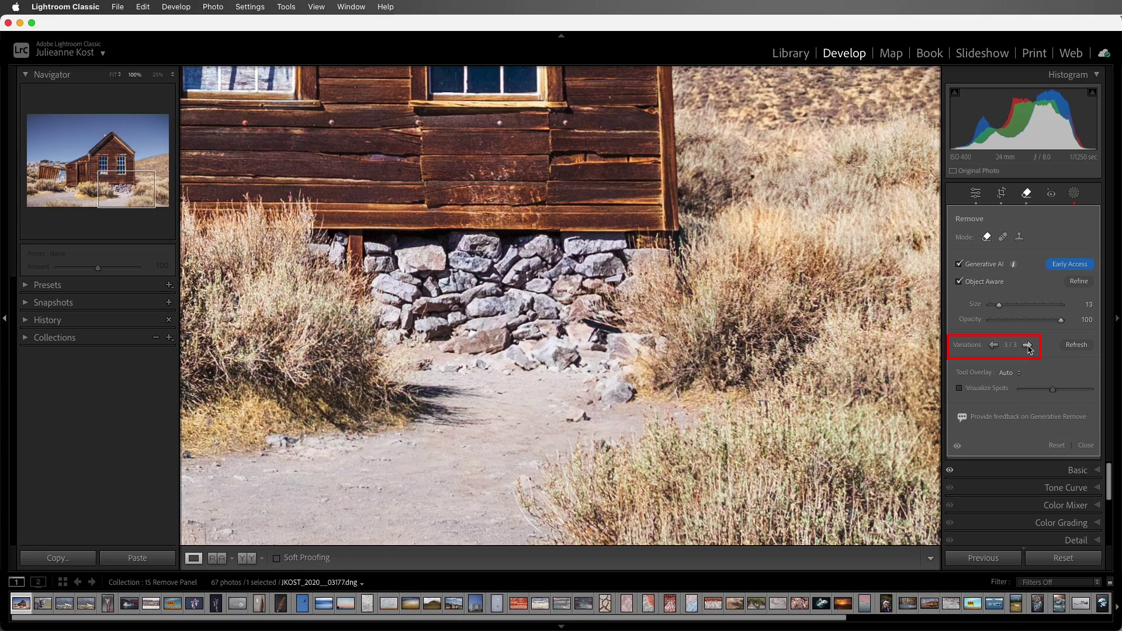
# - Generatively remove the leaning shed attached beside the house using Object Aware and brush size 8
pyautogui.press('z')
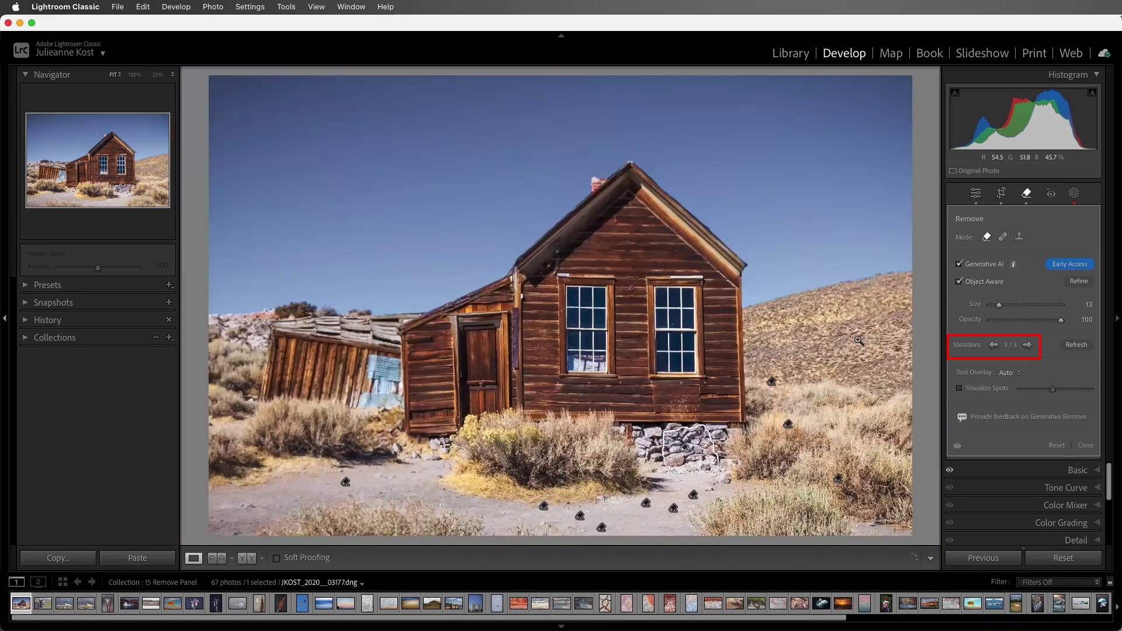
pyautogui.moveTo(406, 323)
pyautogui.mouseDown()
pyautogui.moveTo(315, 326)
pyautogui.moveTo(274, 341)
pyautogui.moveTo(260, 388)
pyautogui.moveTo(381, 404)
pyautogui.moveTo(388, 336)
pyautogui.moveTo(421, 311)
pyautogui.mouseUp()
pyautogui.press('[')
pyautogui.press('[')
pyautogui.press('[')
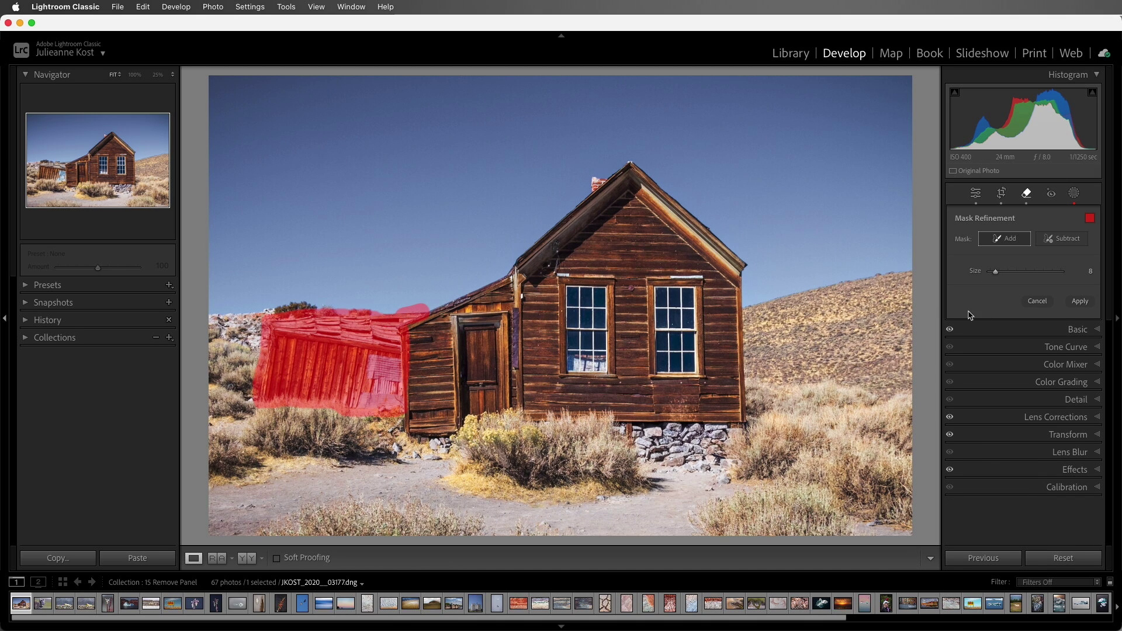
pyautogui.click(1079, 301)
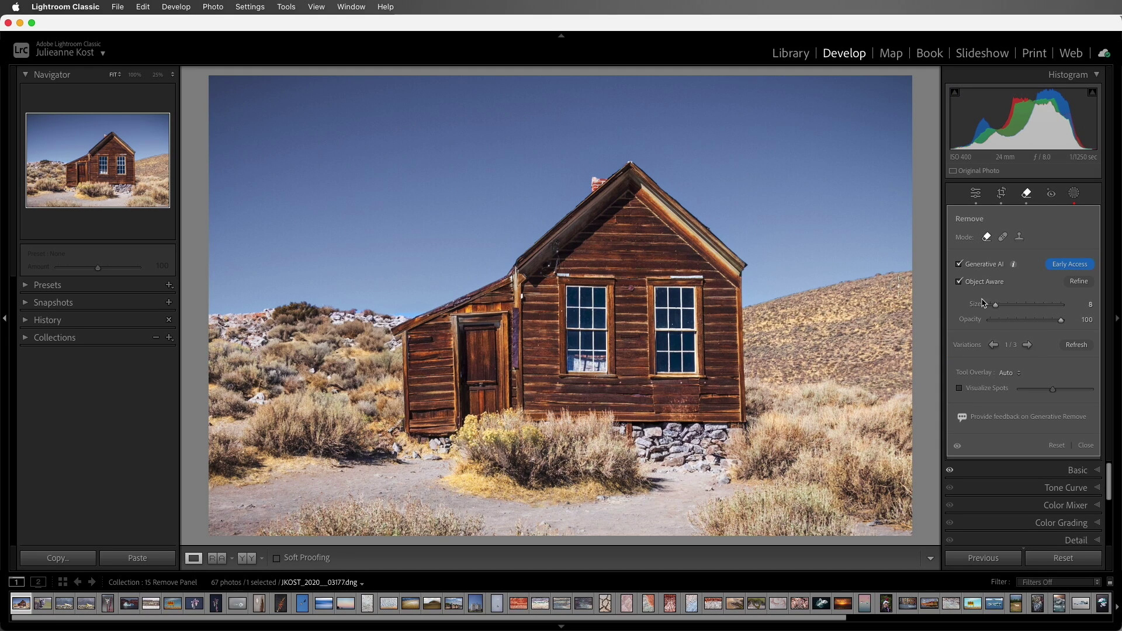
# - Turn off Object Aware and generatively remove the brick chimney from the roof with brush size 8
pyautogui.click(959, 282)
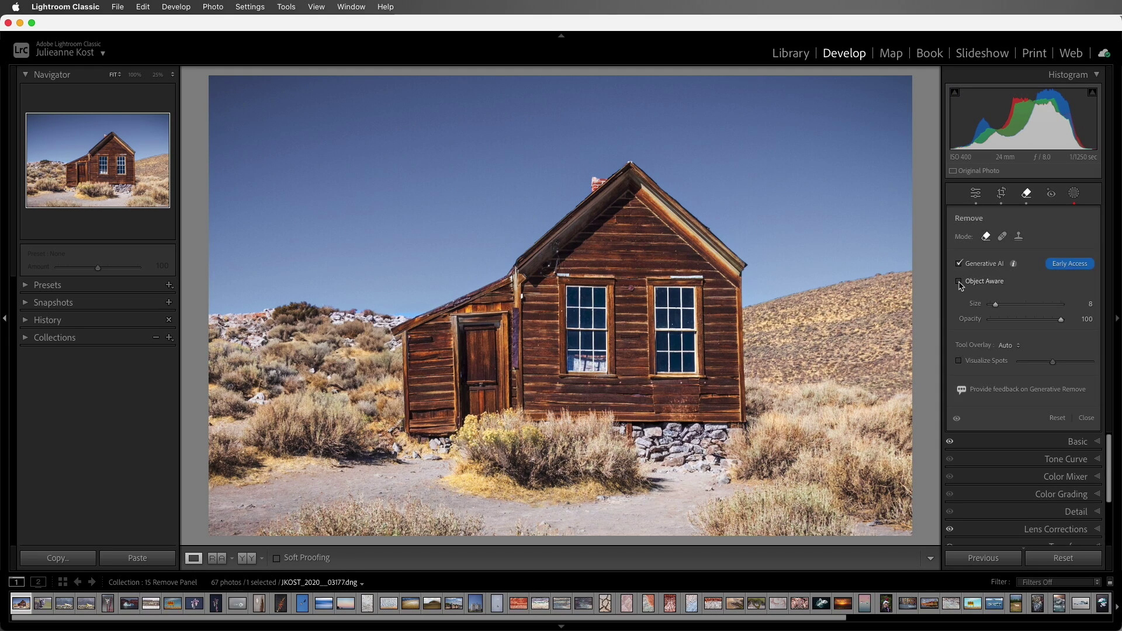
pyautogui.click(597, 182)
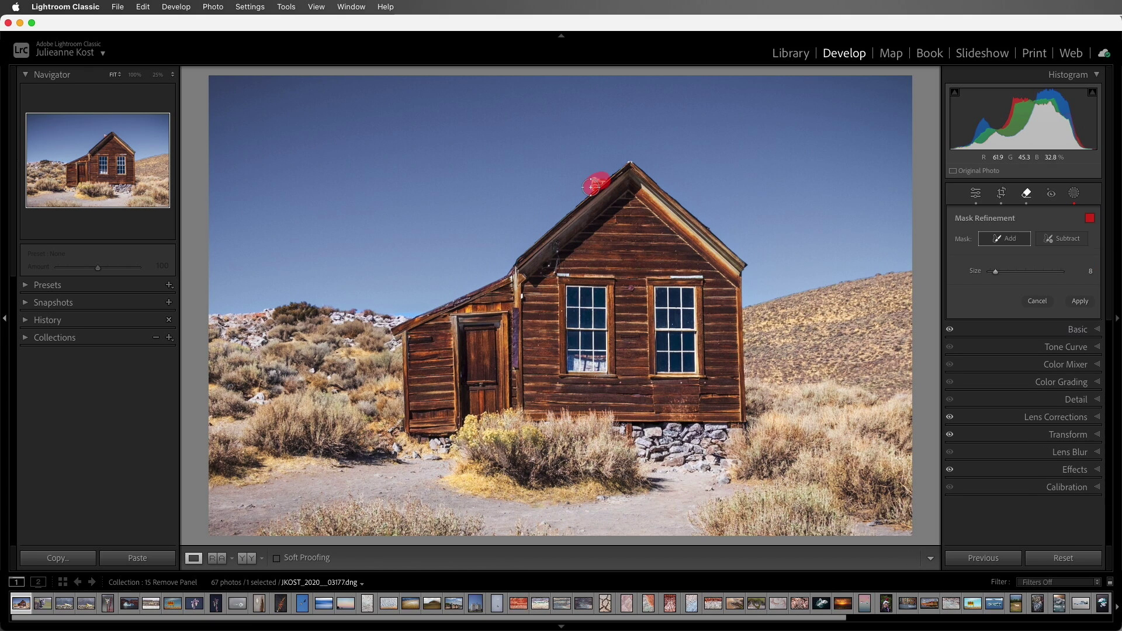
pyautogui.click(1079, 301)
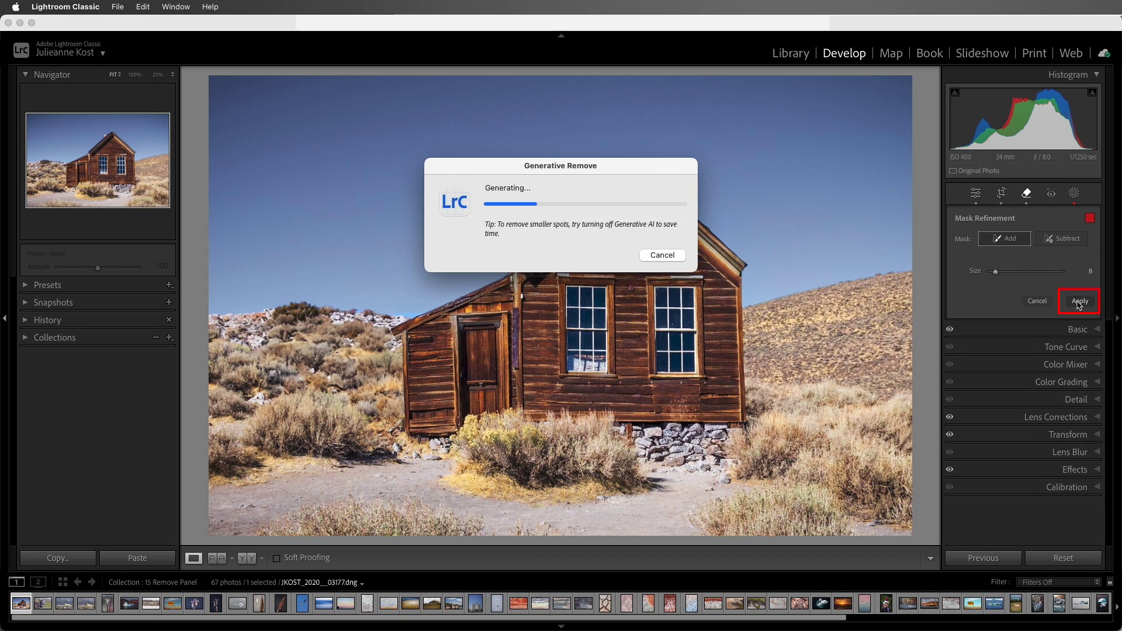
# - Update the AI selection of the existing sky mask to account for the chimney removal
pyautogui.click(611, 190)
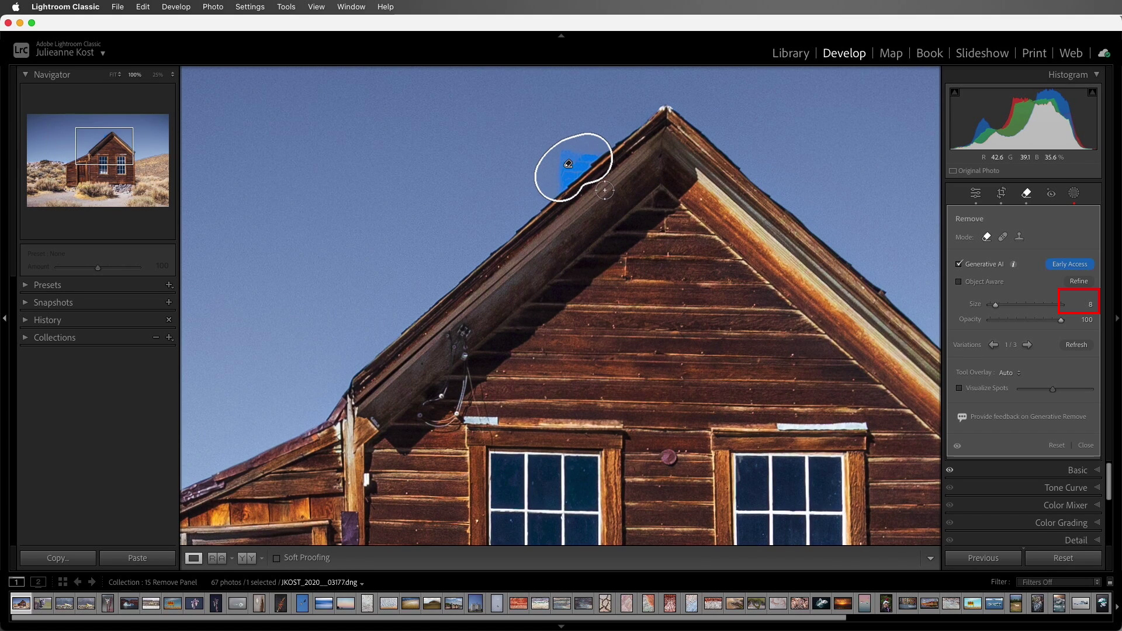
pyautogui.click(1076, 195)
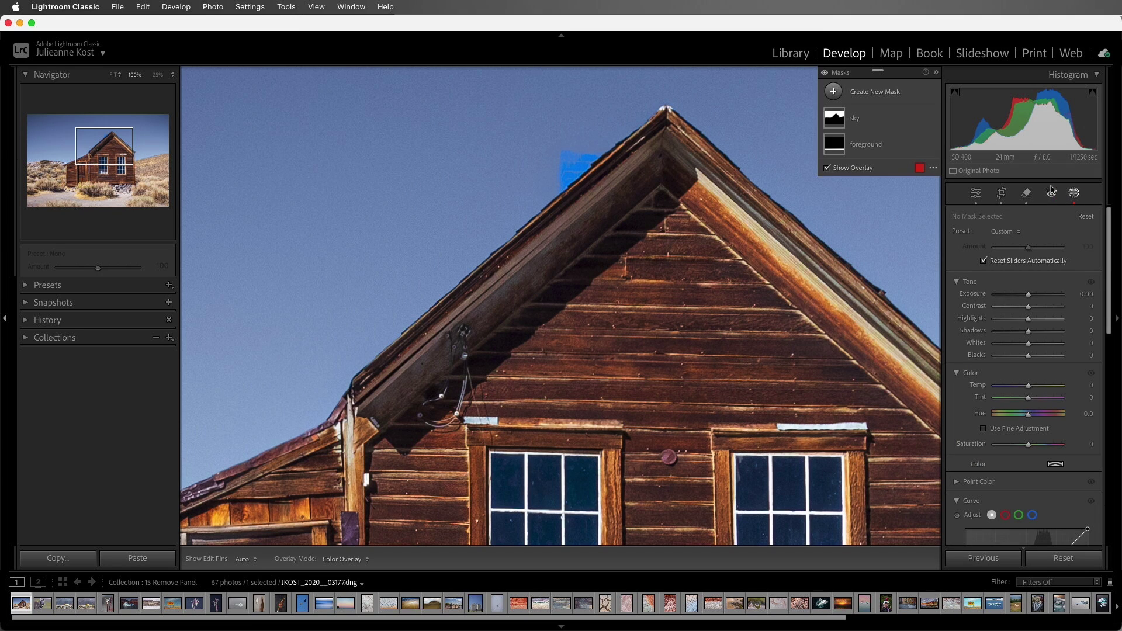
pyautogui.click(888, 123)
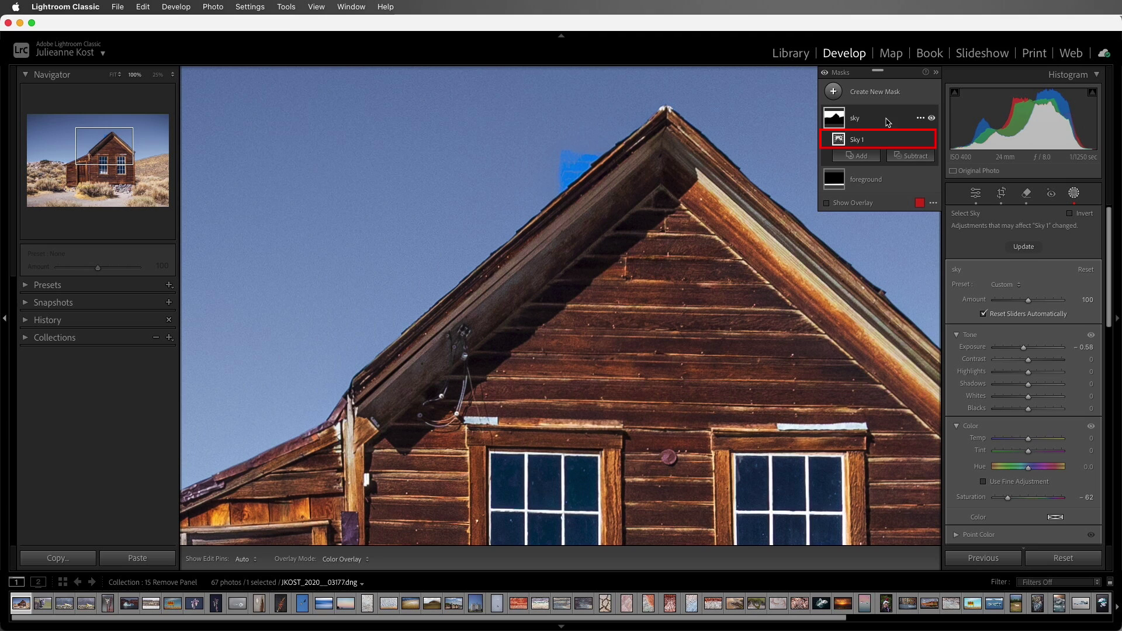
pyautogui.click(922, 120)
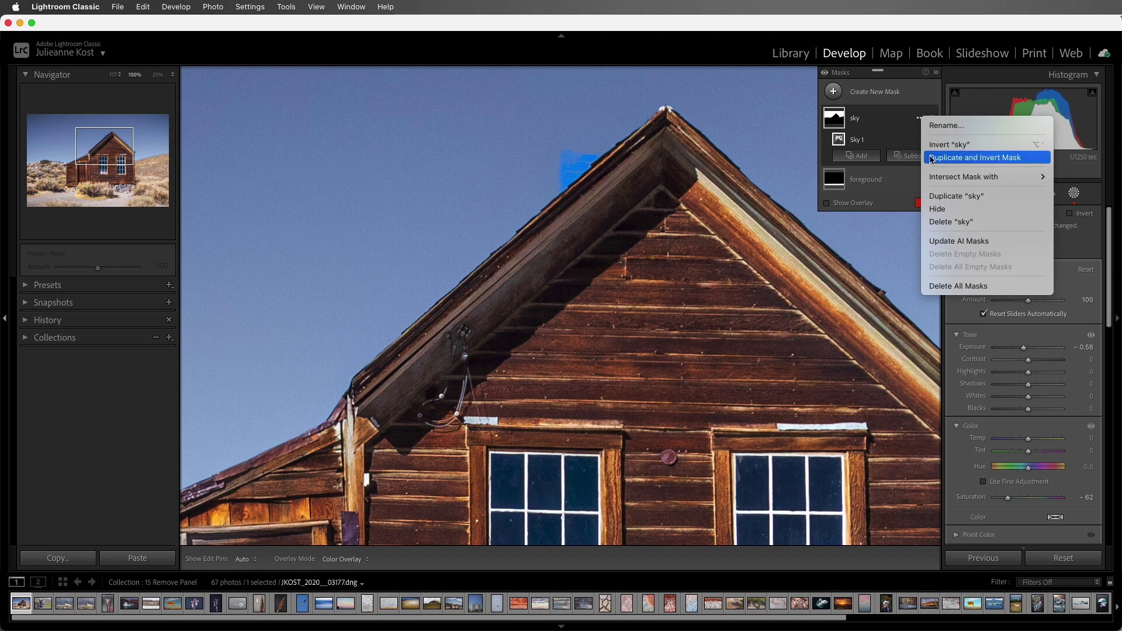
pyautogui.click(1000, 246)
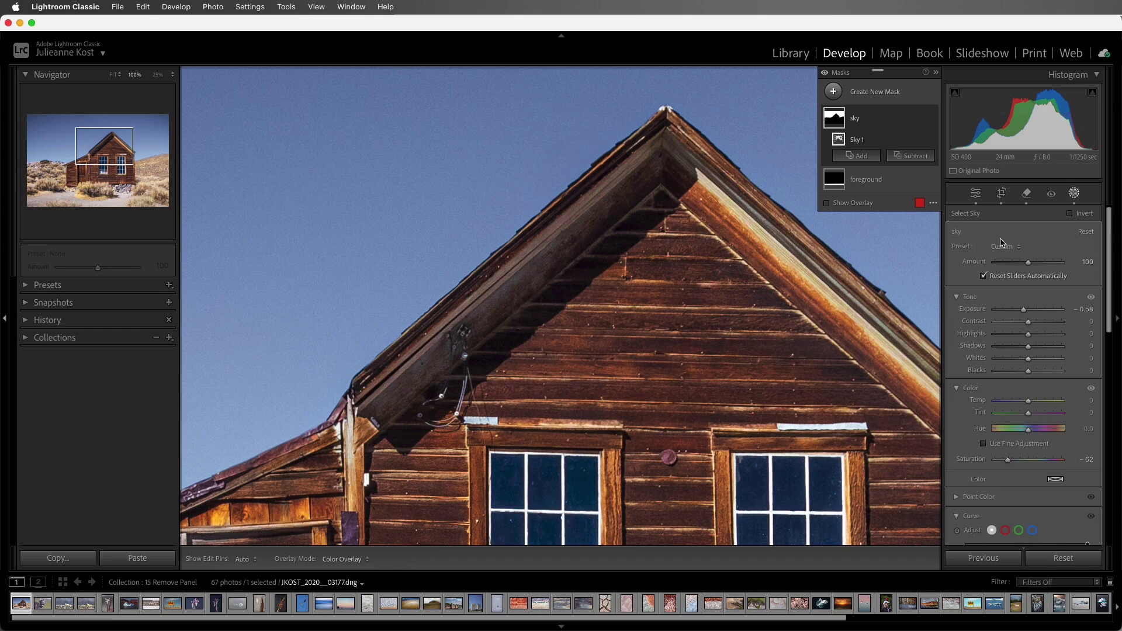
# - Brush with Generative Remove over the wires under the cabin's eave and the white strip above the left window
pyautogui.click(1026, 194)
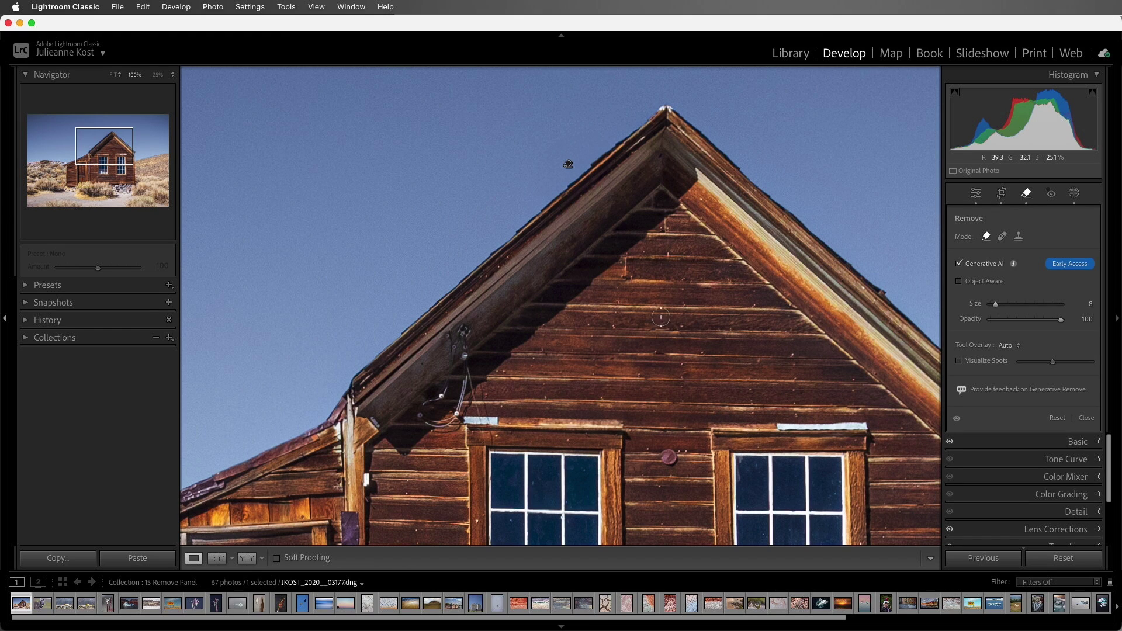
pyautogui.press('[')
pyautogui.press('[')
pyautogui.moveTo(451, 330)
pyautogui.mouseDown()
pyautogui.moveTo(443, 391)
pyautogui.moveTo(418, 416)
pyautogui.moveTo(449, 419)
pyautogui.moveTo(464, 332)
pyautogui.mouseUp()
pyautogui.press('[')
pyautogui.press('[')
pyautogui.press('[')
pyautogui.moveTo(468, 378)
pyautogui.mouseDown()
pyautogui.moveTo(487, 416)
pyautogui.moveTo(482, 383)
pyautogui.moveTo(491, 440)
pyautogui.moveTo(491, 419)
pyautogui.moveTo(465, 419)
pyautogui.mouseUp()
# - Add the right window's white strip and corner spots at brush size 7 and the wall disc at 11, and apply the generative removal
pyautogui.press(']')
pyautogui.press(']')
pyautogui.press(']')
pyautogui.press(']')
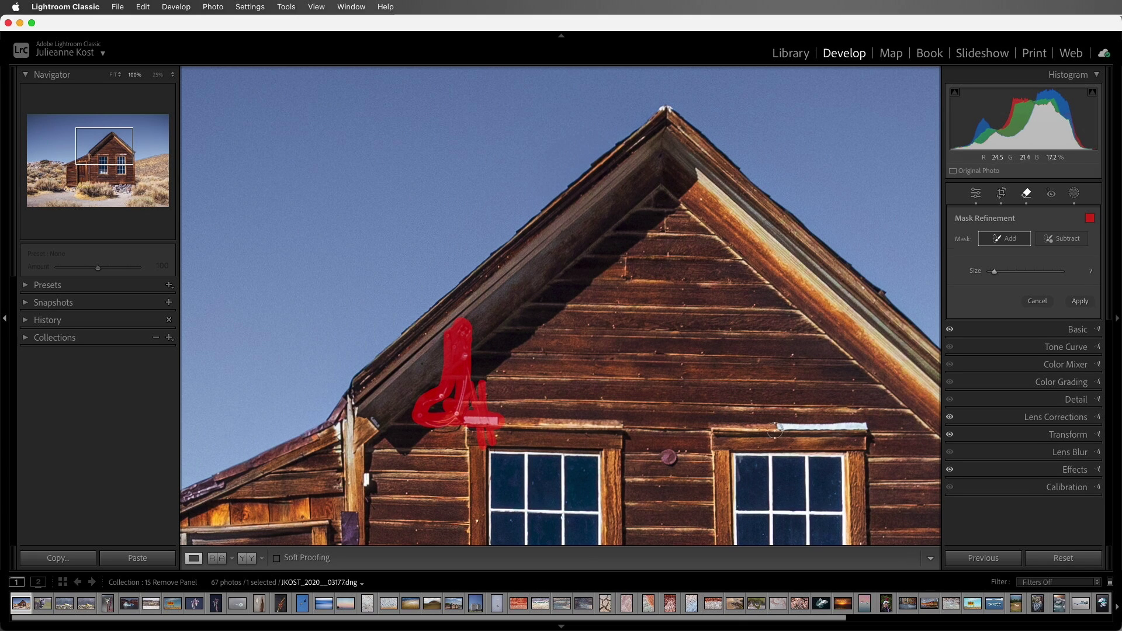
pyautogui.moveTo(775, 430); pyautogui.dragTo(871, 427)
pyautogui.moveTo(366, 471); pyautogui.dragTo(369, 500)
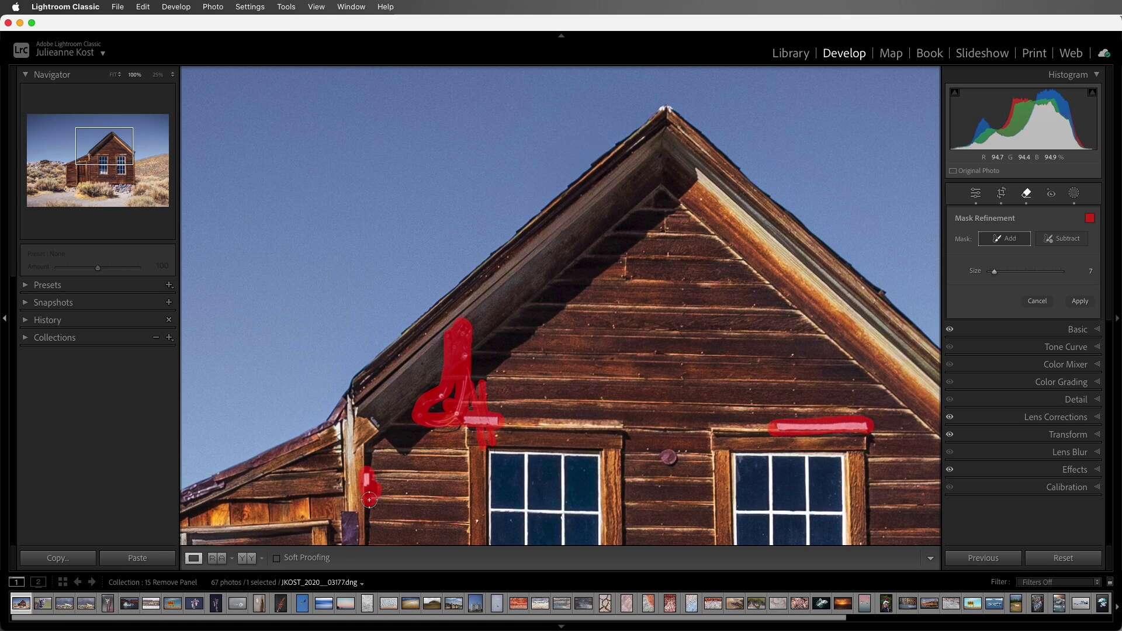
pyautogui.click(379, 423)
pyautogui.press(']')
pyautogui.press(']')
pyautogui.press(']')
pyautogui.press(']')
pyautogui.click(668, 457)
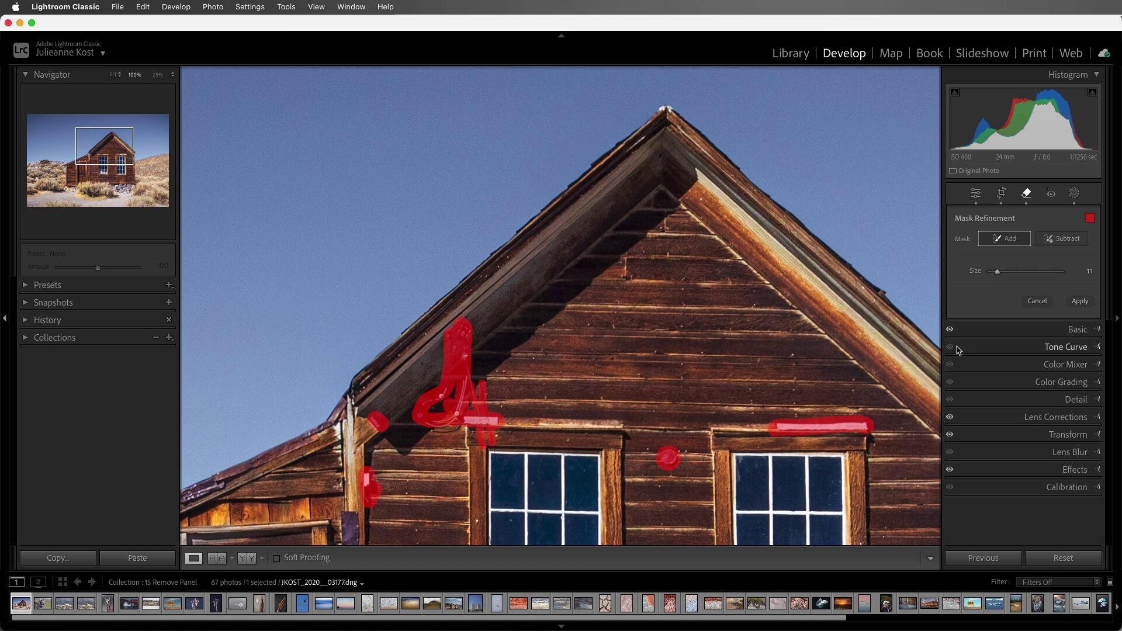
pyautogui.click(1080, 301)
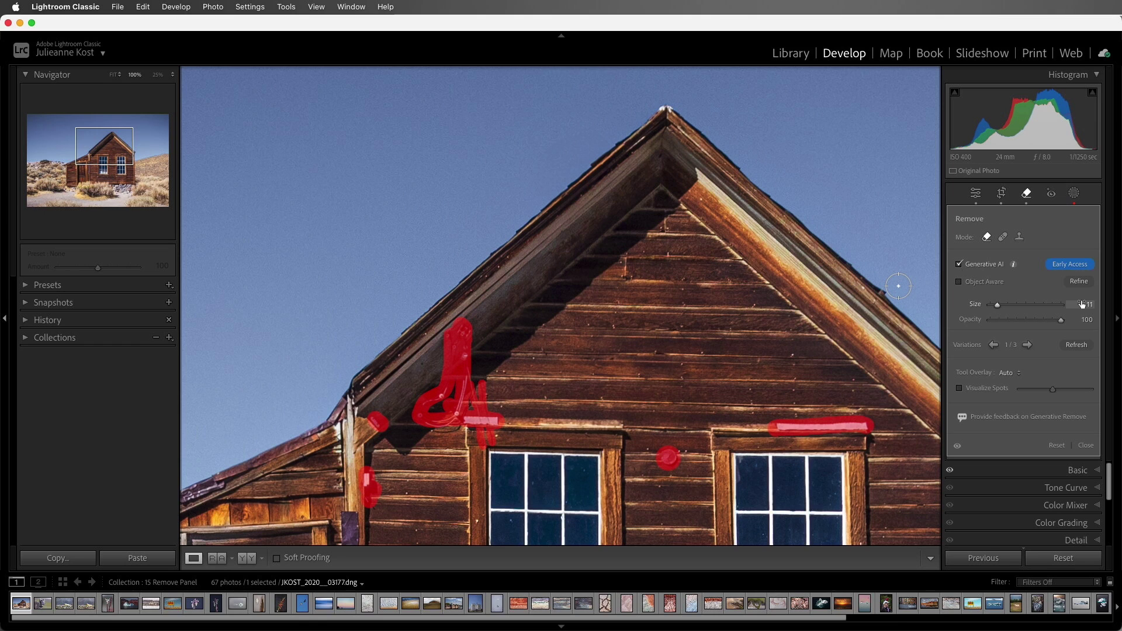
# - Keep variation 2 of 3 for the wire removal under the eave and for the strip removal above the right window
pyautogui.click(1028, 345)
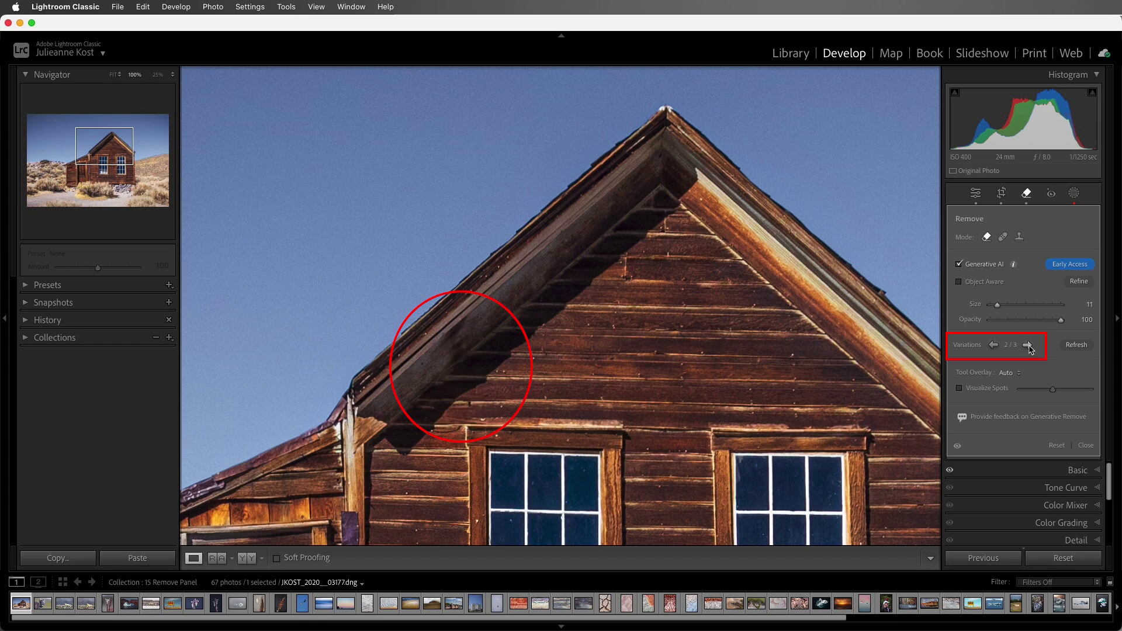
pyautogui.click(1027, 346)
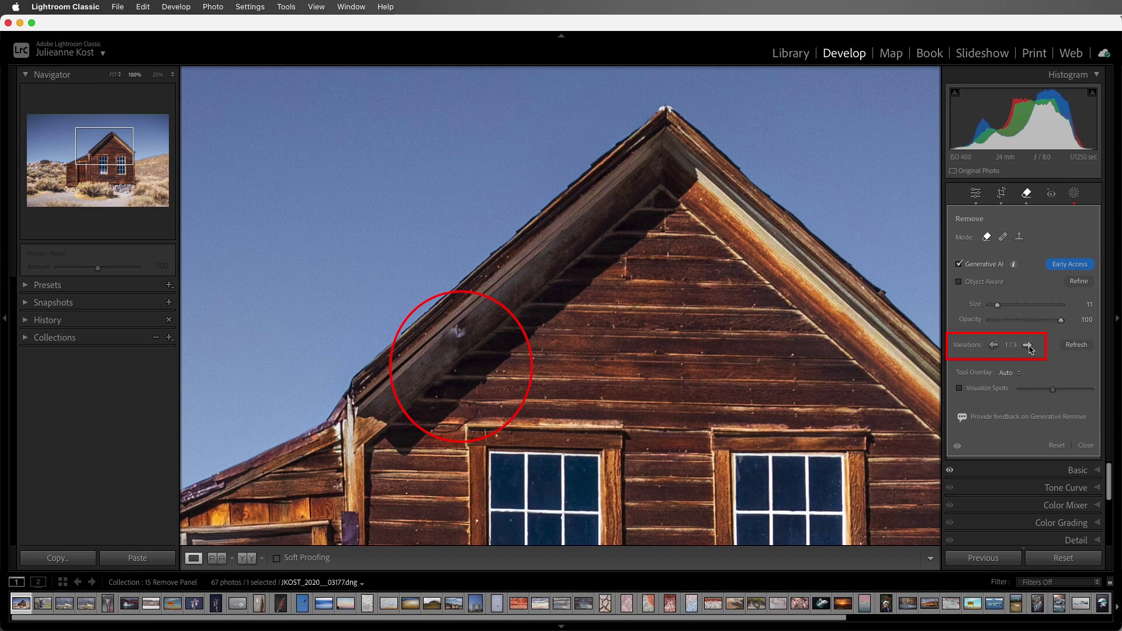
pyautogui.click(1027, 345)
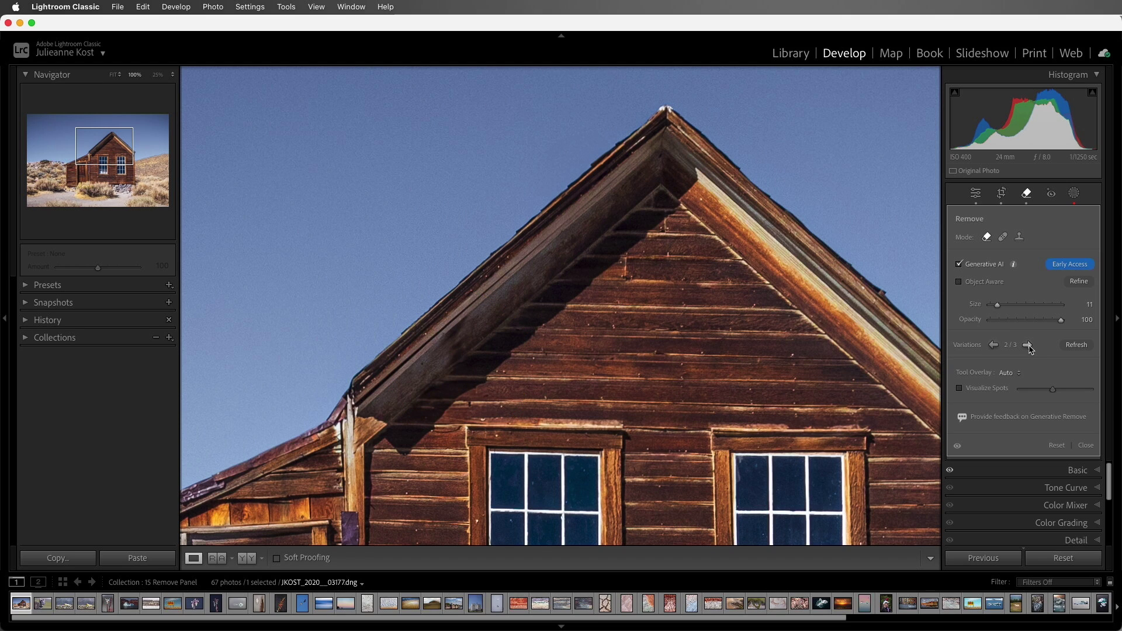
pyautogui.click(818, 428)
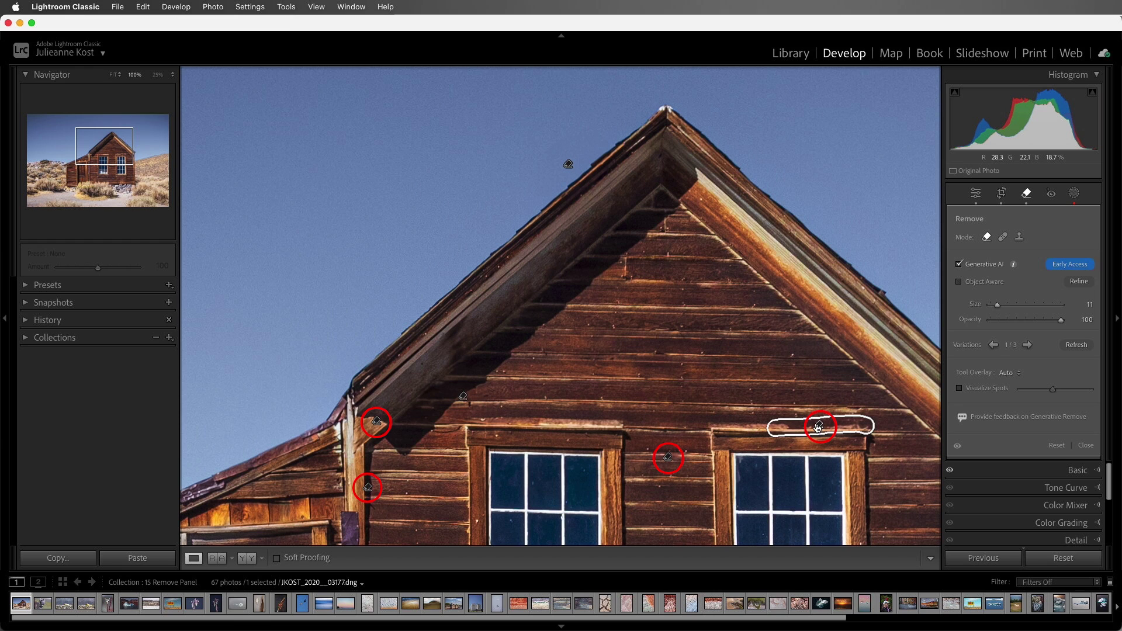
pyautogui.click(1028, 346)
pyautogui.click(1030, 346)
pyautogui.click(1030, 346)
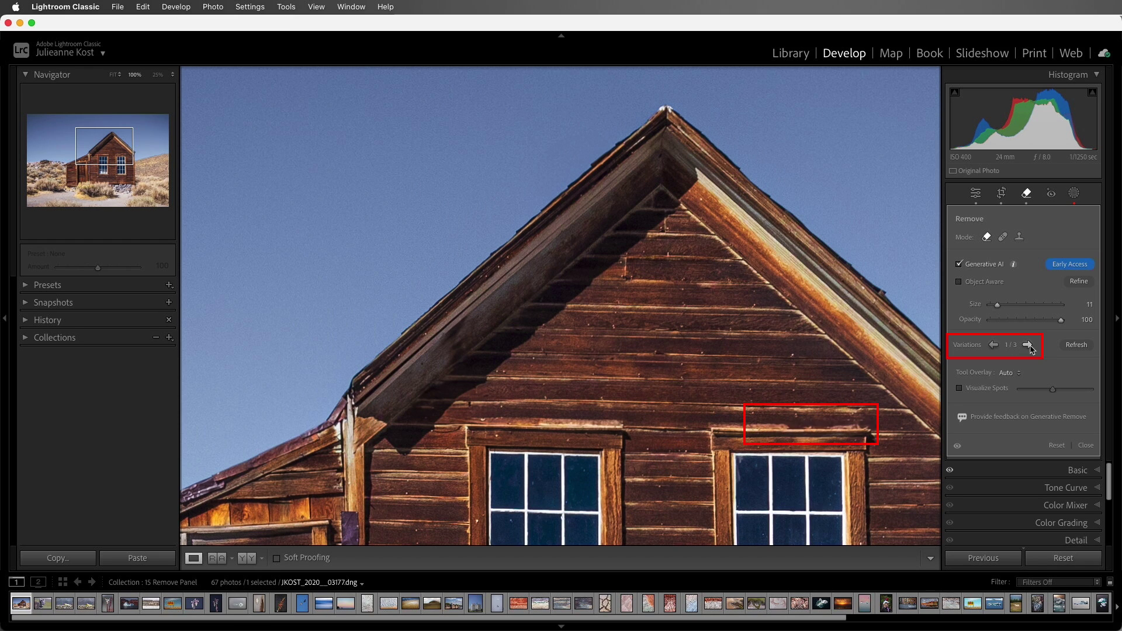
# - Generatively remove the curtain from the lower panes of the left window with brush size 11, keeping variation 2 of 3
pyautogui.moveTo(655, 501)
pyautogui.mouseDown()
pyautogui.moveTo(701, 308)
pyautogui.moveTo(699, 186)
pyautogui.mouseUp()
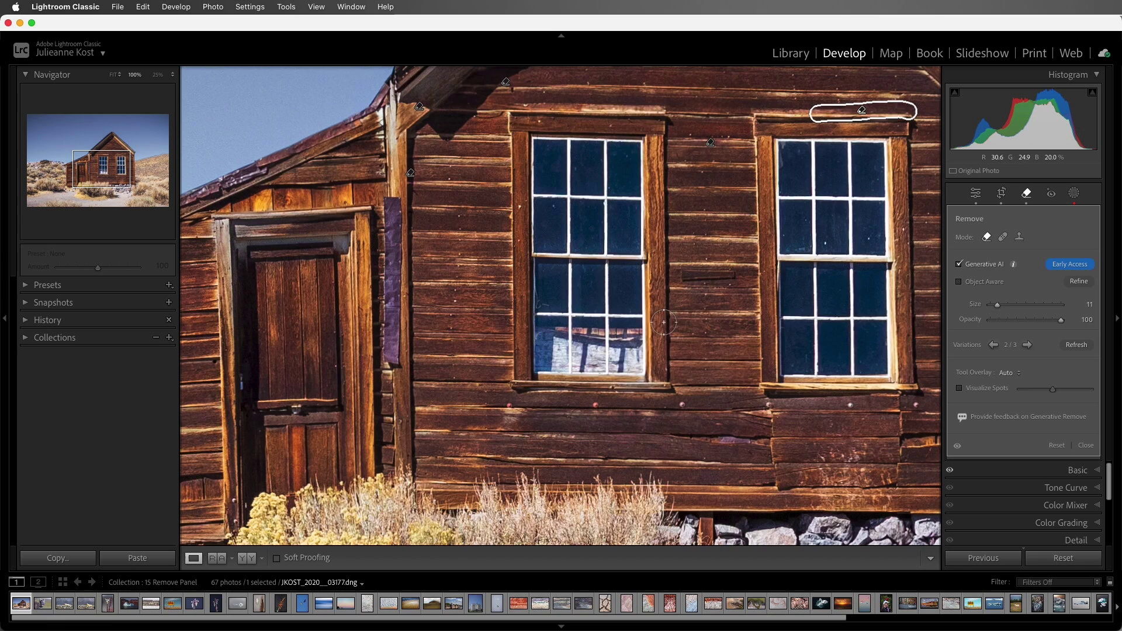
pyautogui.moveTo(640, 334)
pyautogui.mouseDown()
pyautogui.moveTo(540, 339)
pyautogui.moveTo(570, 369)
pyautogui.moveTo(640, 359)
pyautogui.moveTo(571, 352)
pyautogui.mouseUp()
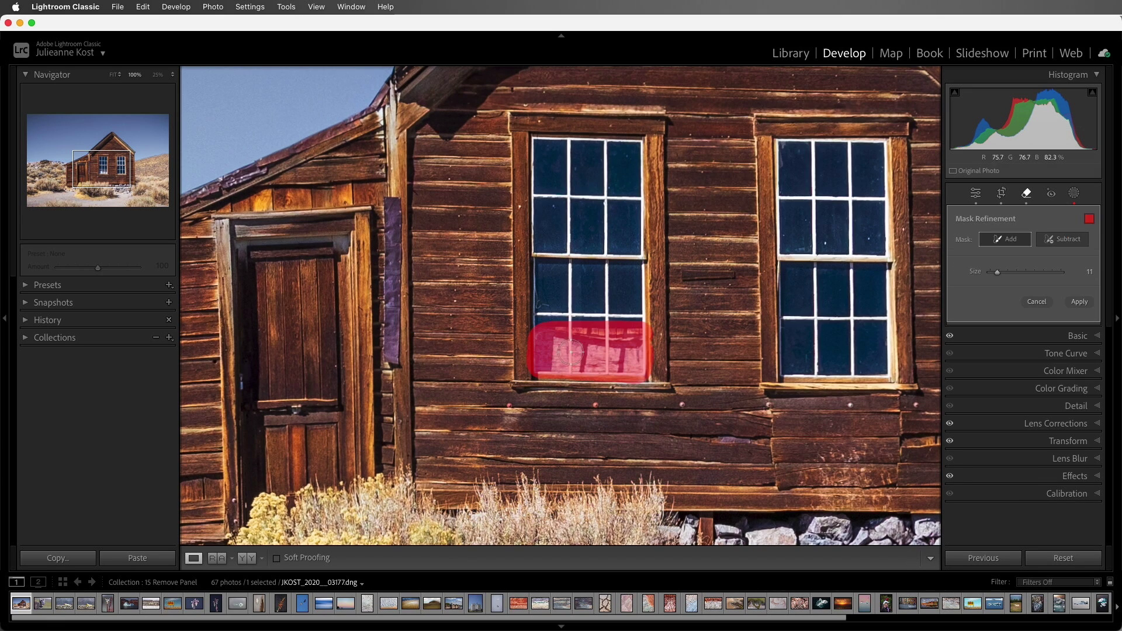
pyautogui.click(1079, 302)
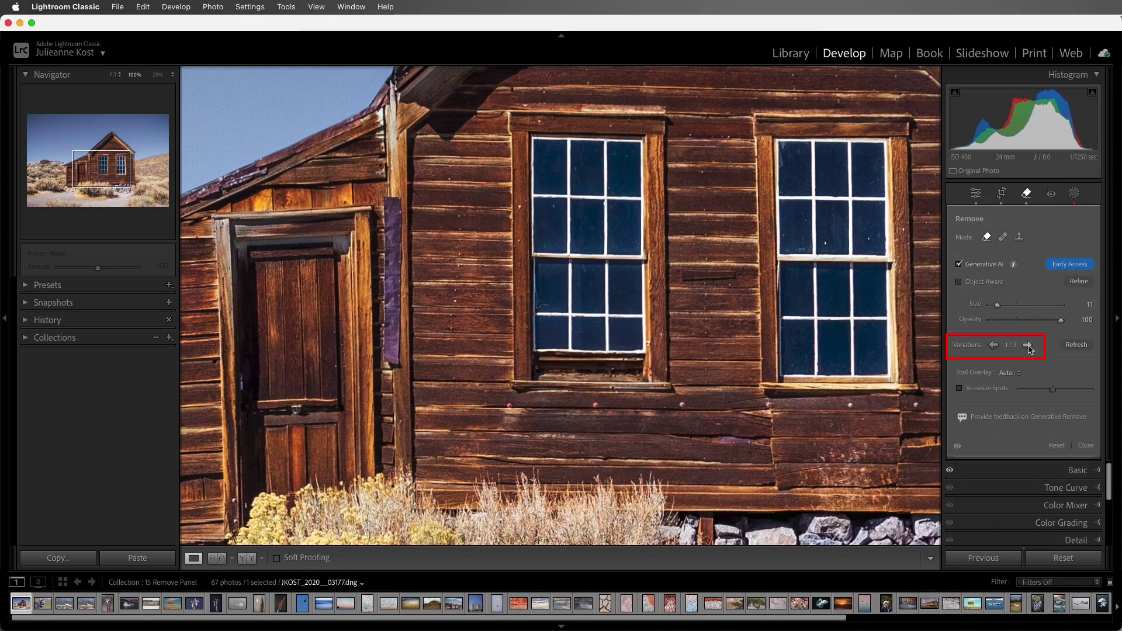
pyautogui.click(1027, 345)
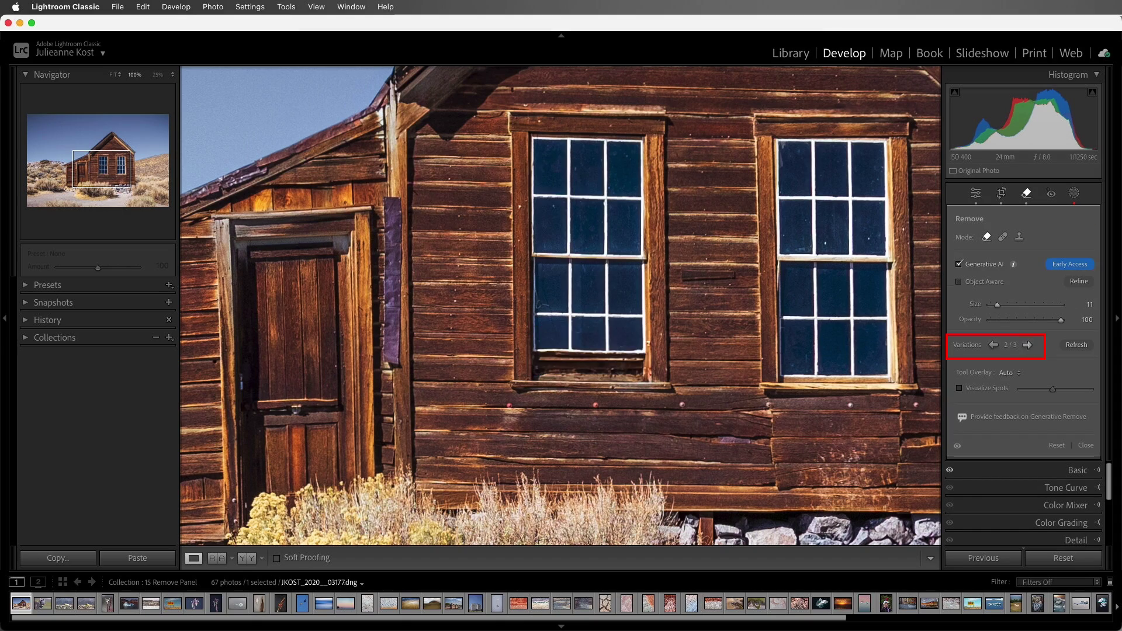
# - Compare the whole cabin photo with and without the Remove edits
pyautogui.click(935, 346)
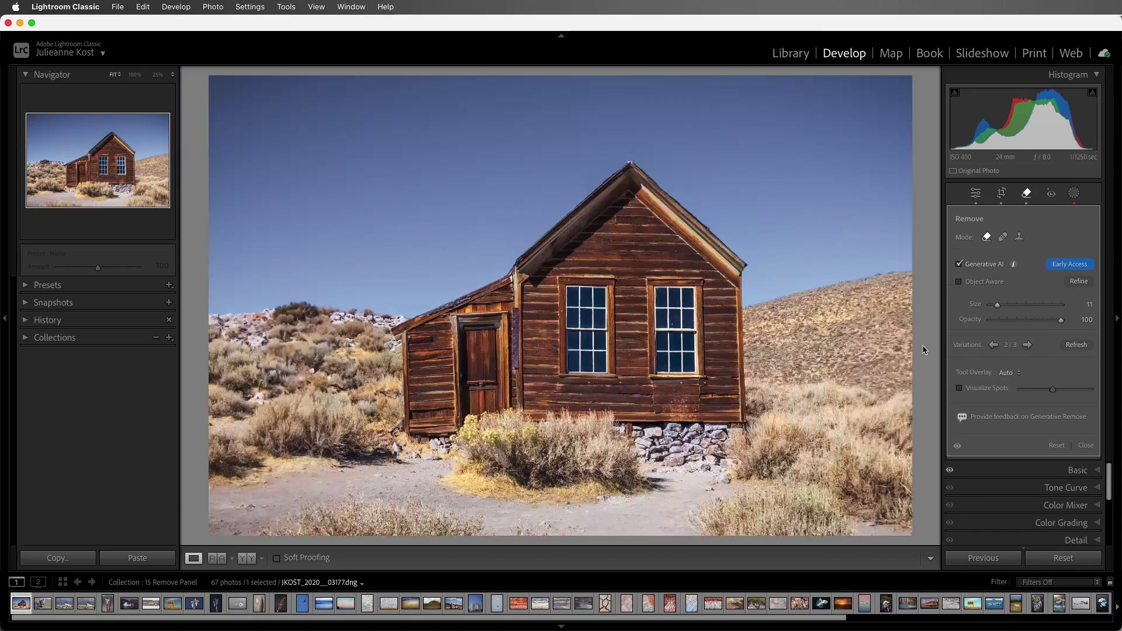
pyautogui.click(957, 447)
pyautogui.click(957, 447)
# - Open the fox photo JKOST_2023_04249.dng, generatively remove the tracking collar with brush size 18, and cycle through the variations
pyautogui.click(42, 603)
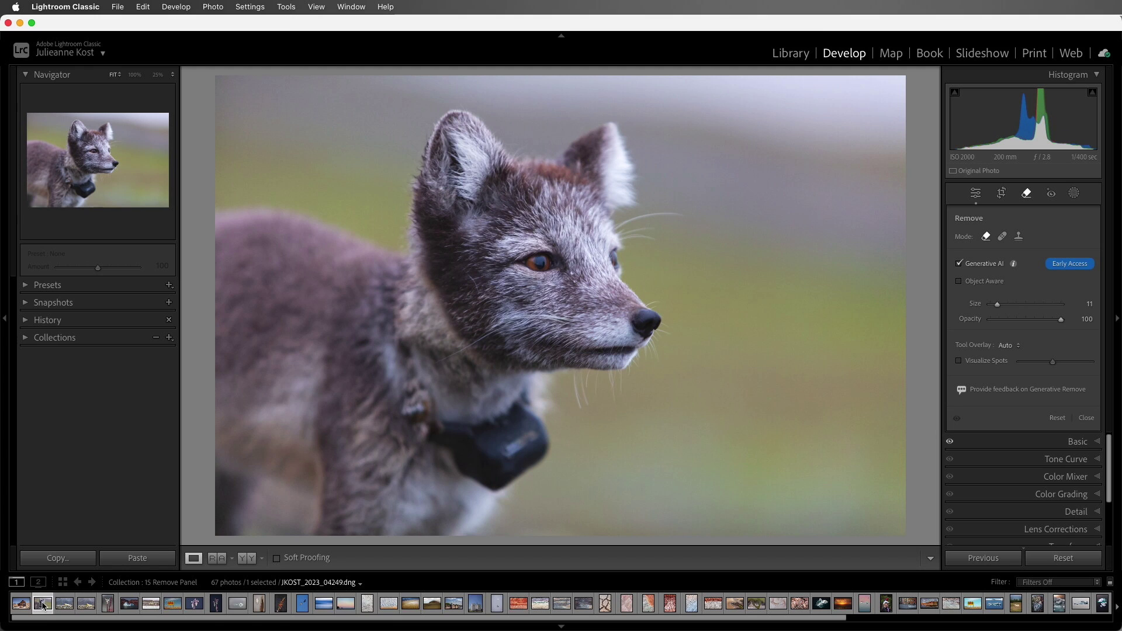
pyautogui.press(']')
pyautogui.press(']')
pyautogui.press(']')
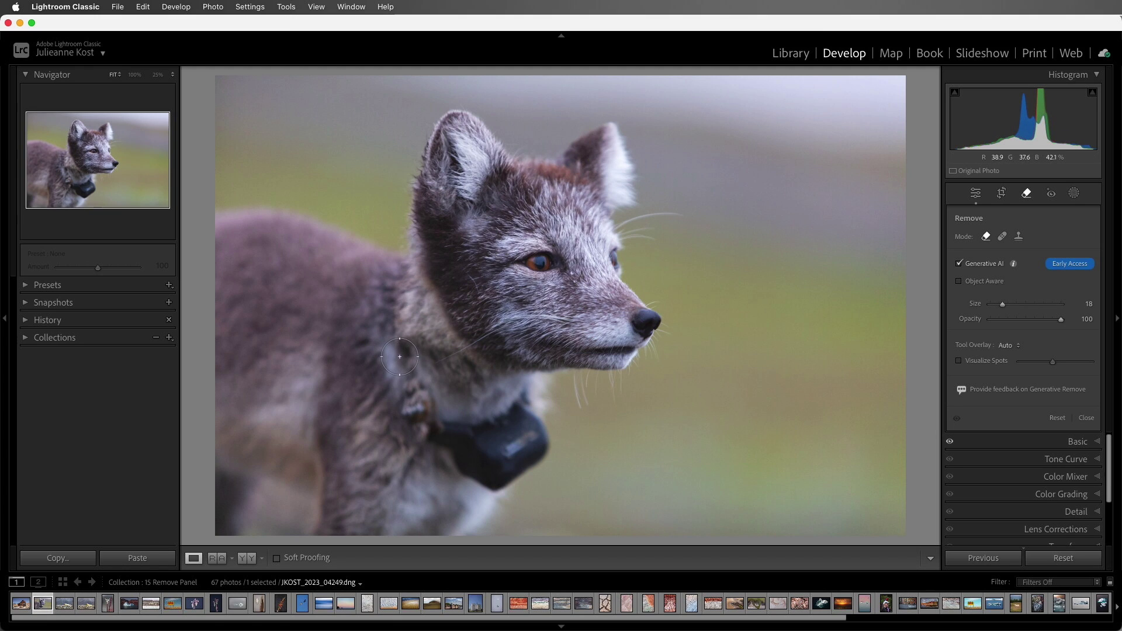
pyautogui.moveTo(392, 337)
pyautogui.mouseDown()
pyautogui.moveTo(415, 446)
pyautogui.moveTo(476, 480)
pyautogui.moveTo(514, 479)
pyautogui.moveTo(530, 463)
pyautogui.moveTo(522, 403)
pyautogui.moveTo(502, 449)
pyautogui.moveTo(502, 422)
pyautogui.moveTo(425, 418)
pyautogui.moveTo(499, 469)
pyautogui.moveTo(429, 394)
pyautogui.mouseUp()
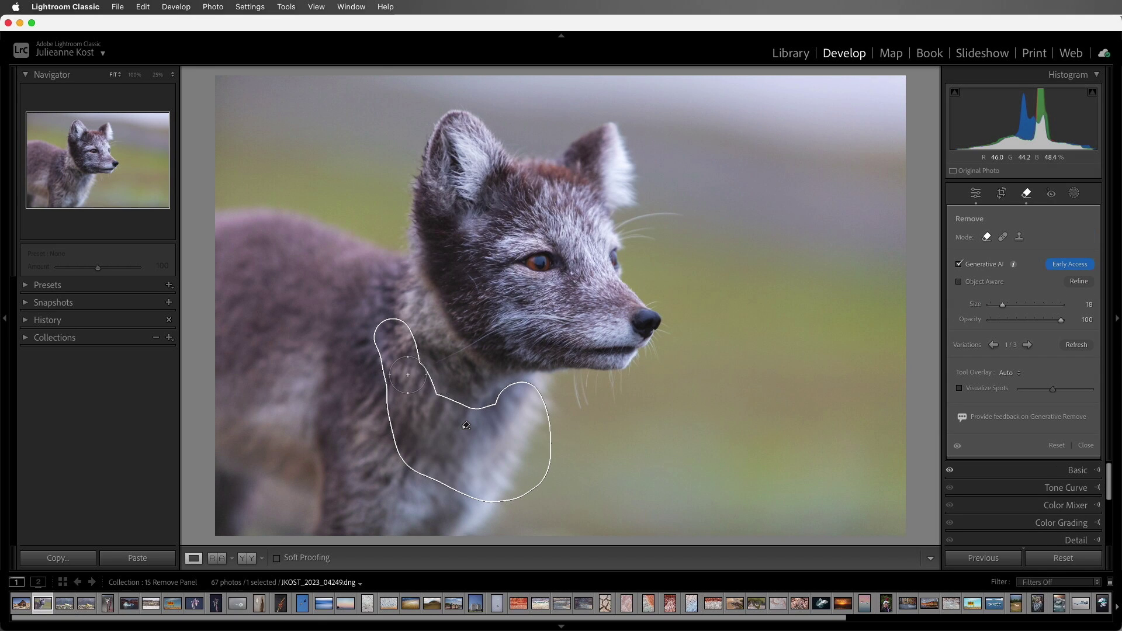
pyautogui.click(1028, 346)
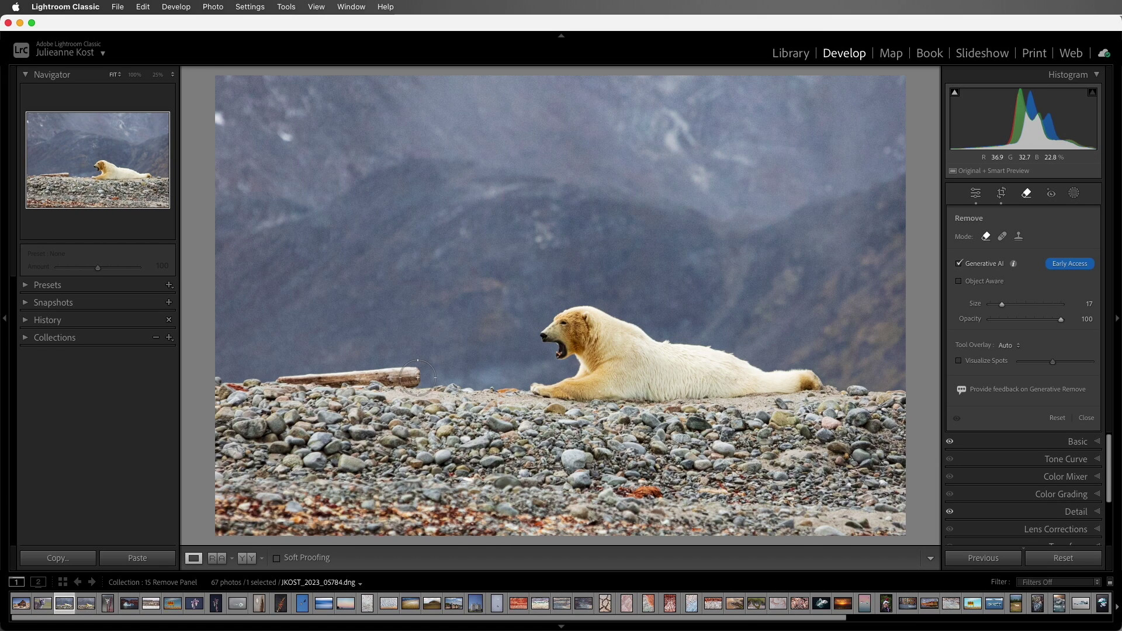
# - Generatively remove the driftwood log from JKOST_2023_05784.dng with brush size 16, and copy only the Remove settings
pyautogui.moveTo(418, 378); pyautogui.dragTo(283, 383)
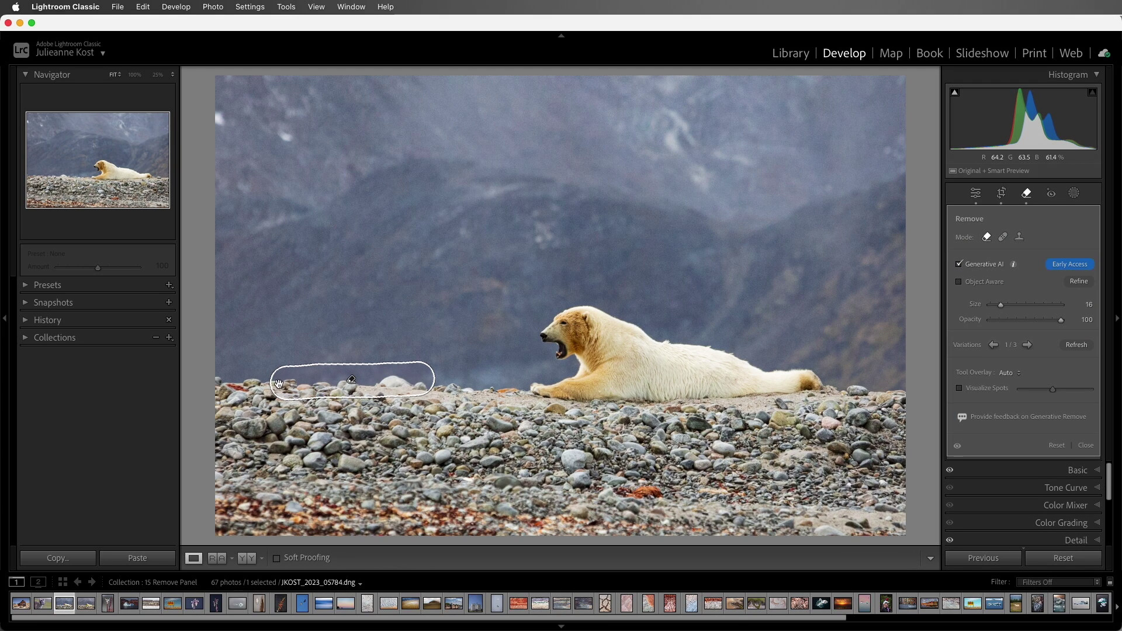
pyautogui.click(81, 560)
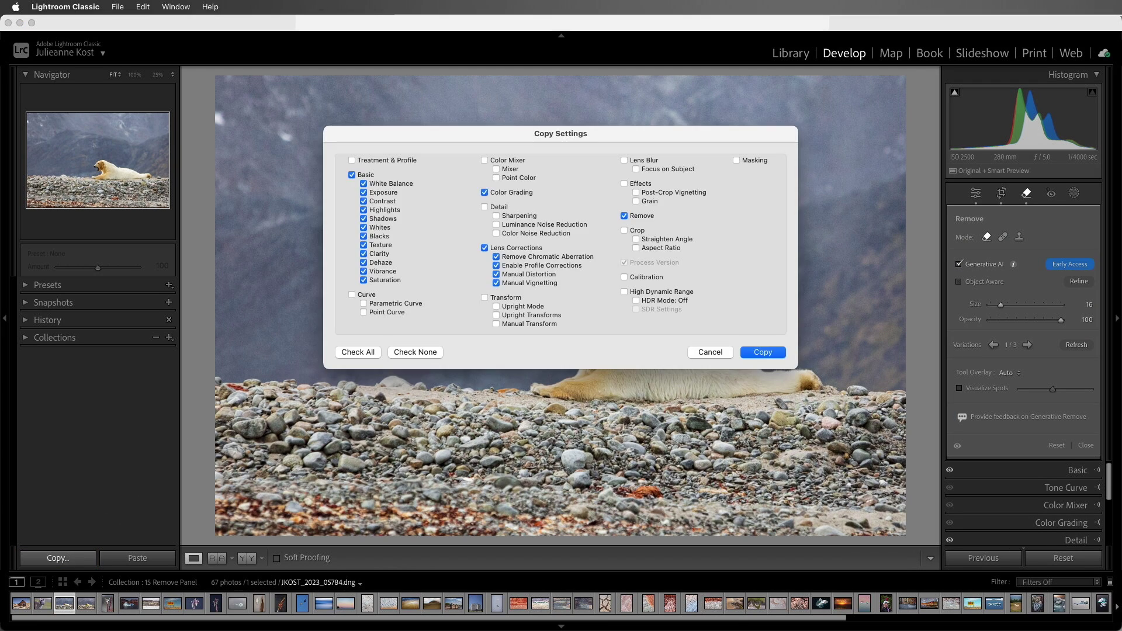
pyautogui.click(419, 353)
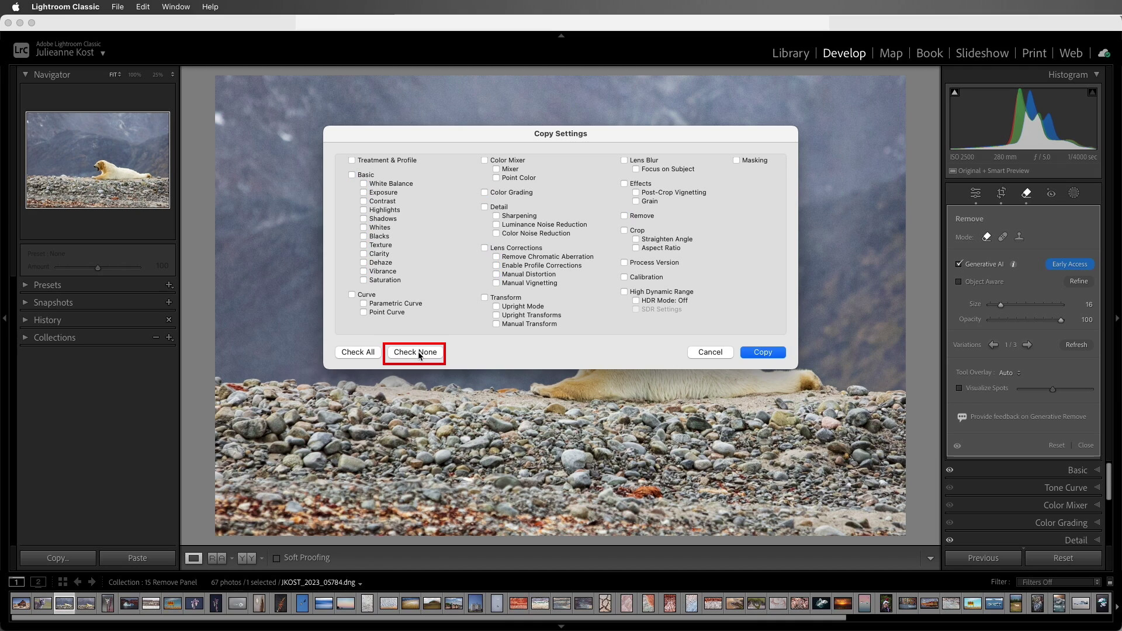
pyautogui.click(624, 216)
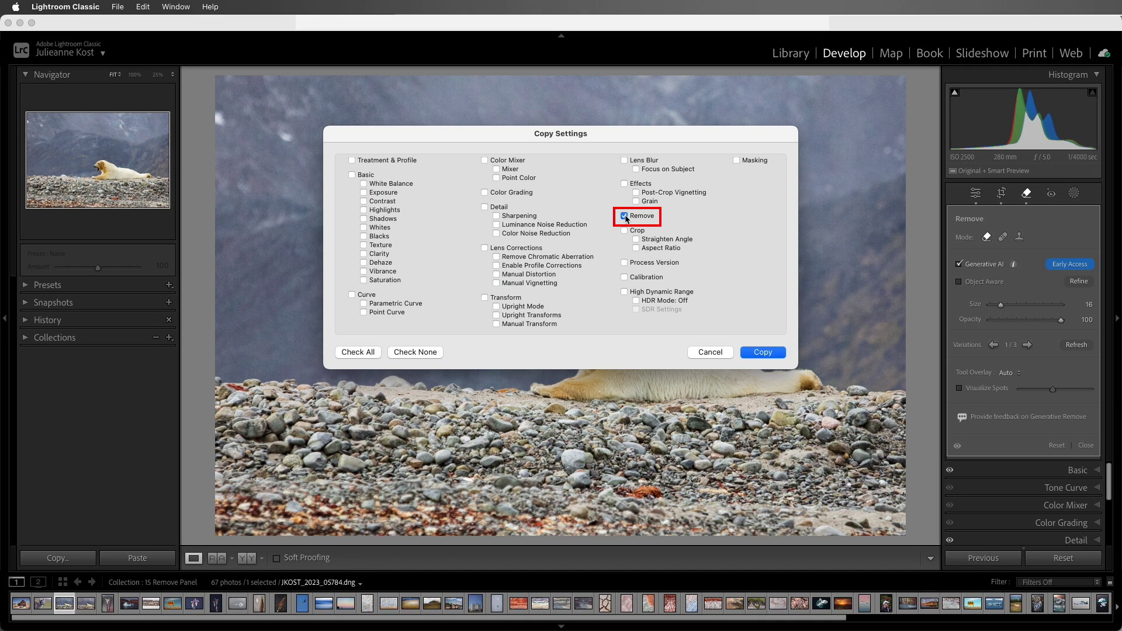
pyautogui.click(763, 352)
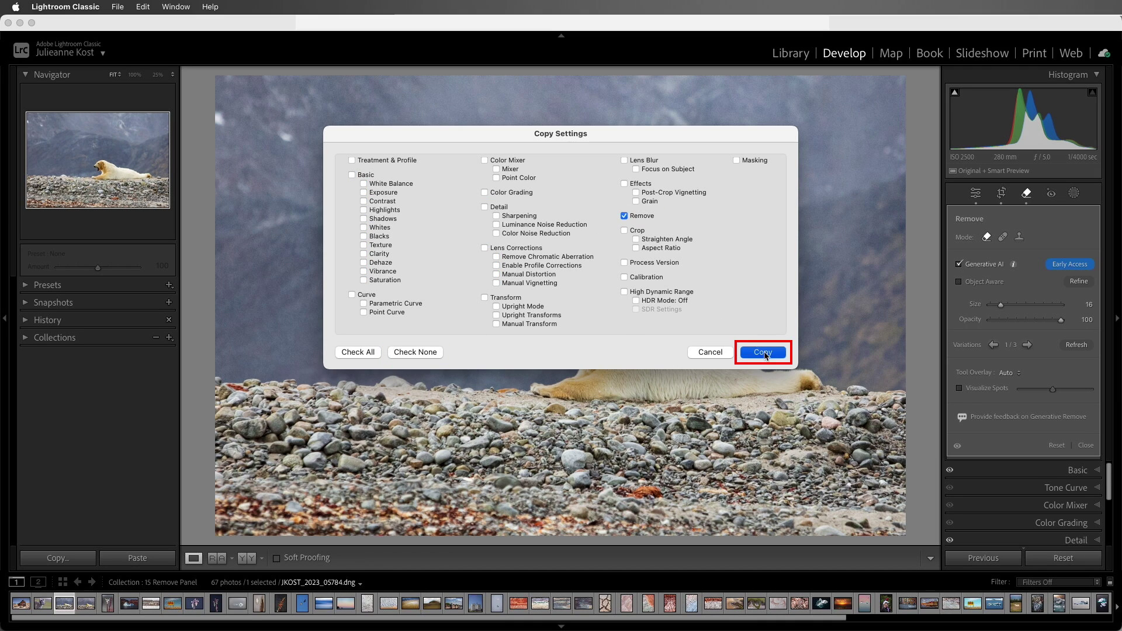
# - Paste the Remove settings onto JKOST_2023_05782.dng and reposition the pasted spot over the driftwood log
pyautogui.click(87, 603)
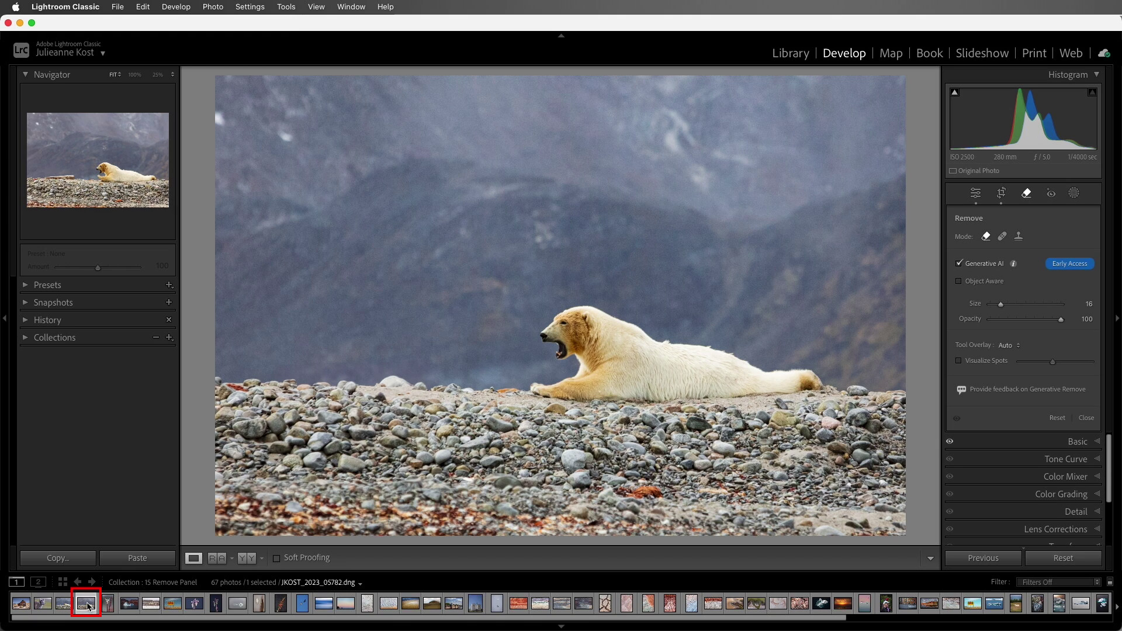
pyautogui.click(159, 560)
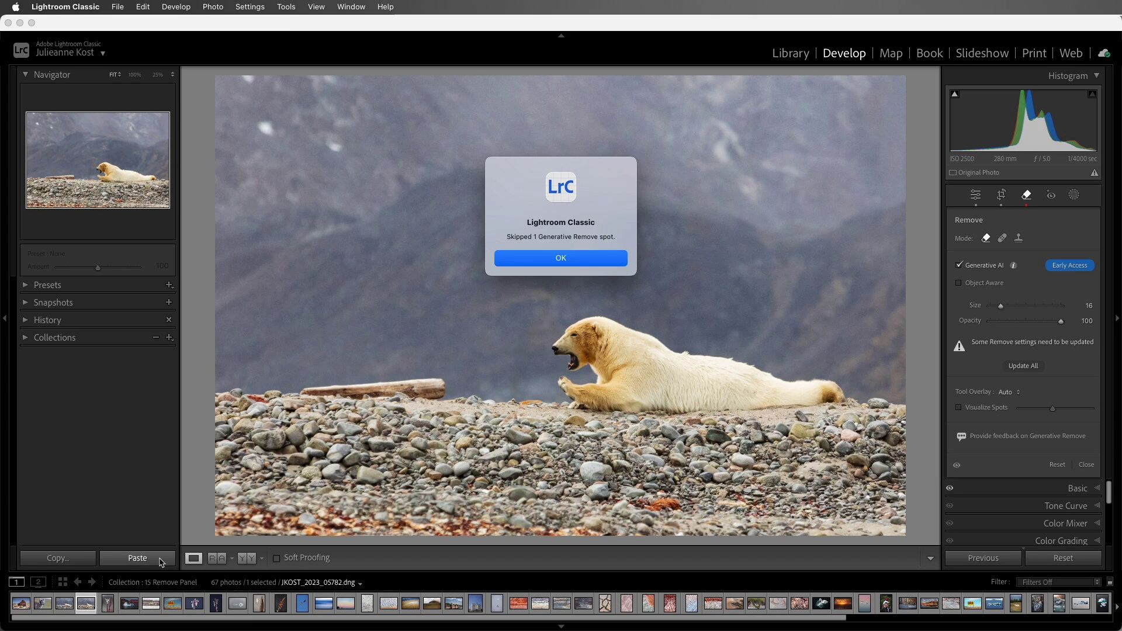
pyautogui.click(520, 261)
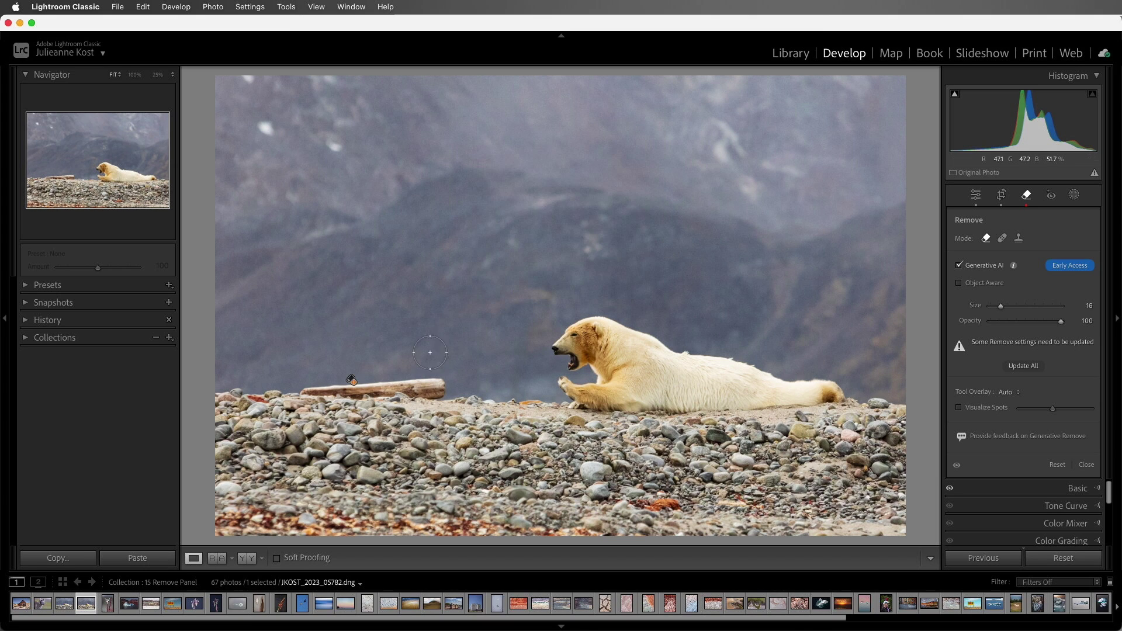
pyautogui.moveTo(357, 386); pyautogui.dragTo(373, 387)
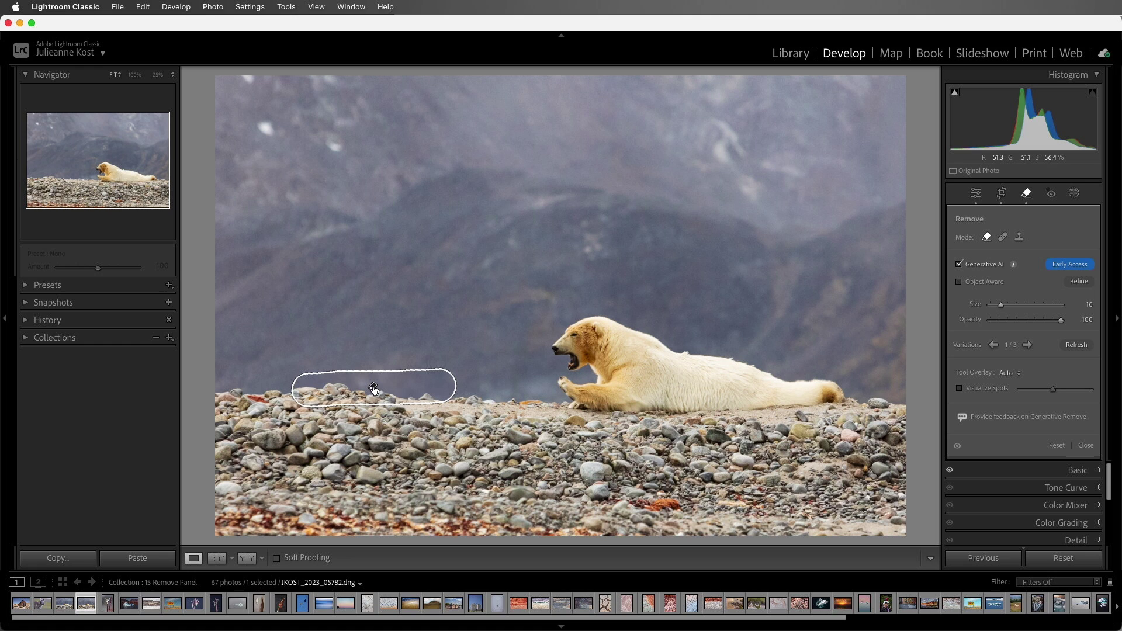
# - Select both polar bear photos with Auto Sync on, and generatively remove the white patch on the mountain with brush size 17
pyautogui.click(64, 604)
pyautogui.keyDown('super'); pyautogui.click(64, 606); pyautogui.keyUp('super')
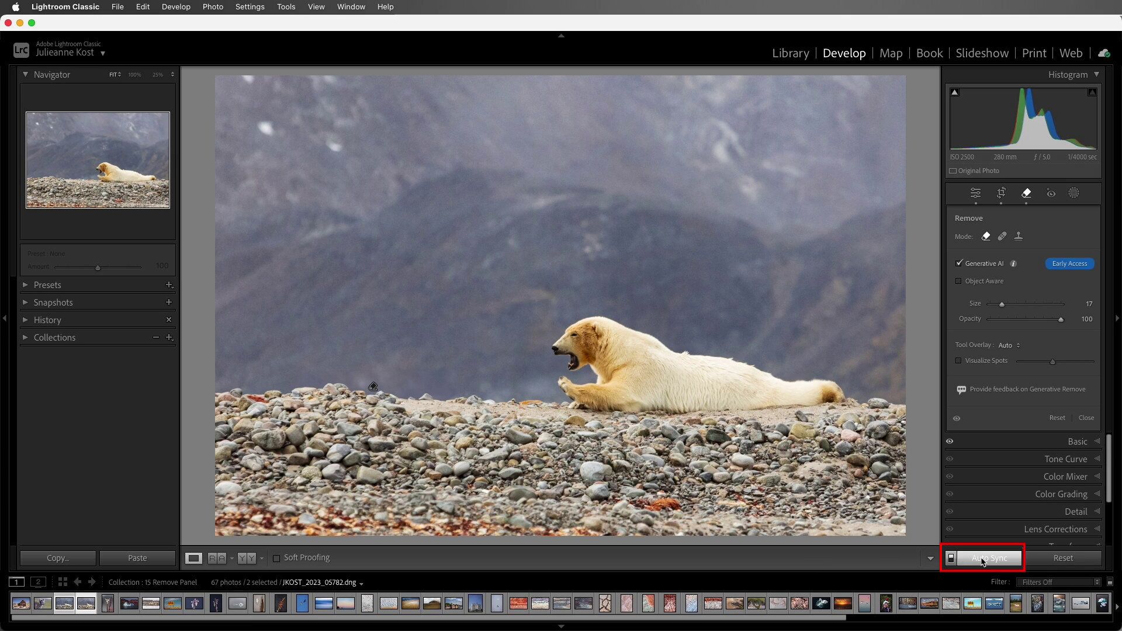
pyautogui.click(334, 147)
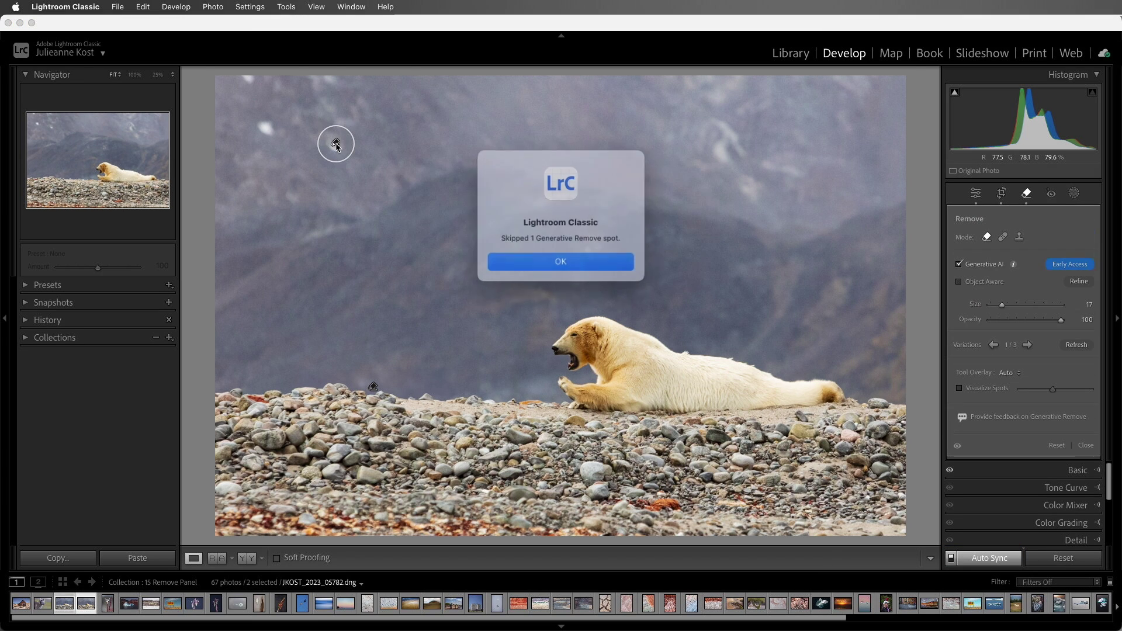
# - Dismiss the skipped-spot alert, make JKOST_2023_05784.dng the active photo, and reposition its synced removal spot over the white mountain patch
pyautogui.click(502, 262)
pyautogui.click(69, 605)
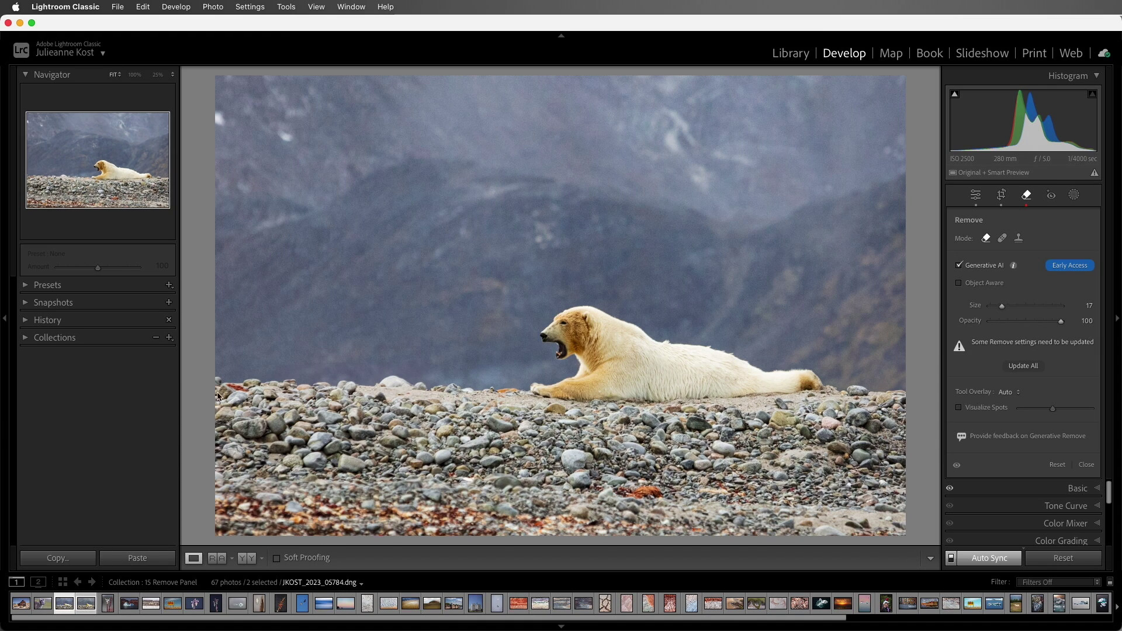
pyautogui.moveTo(335, 143); pyautogui.dragTo(287, 134)
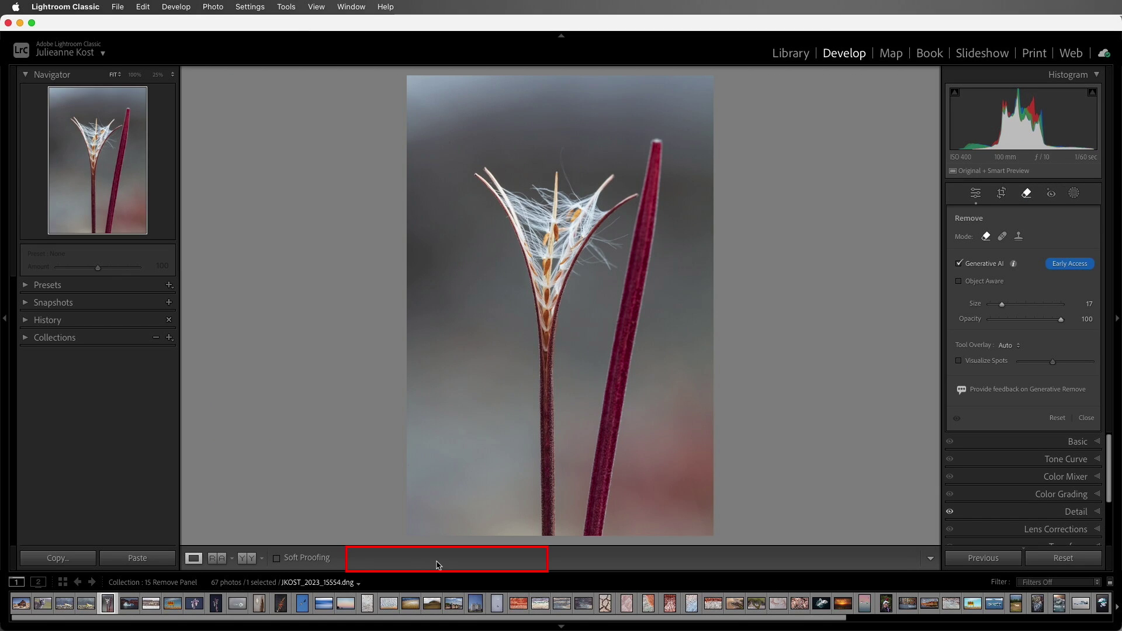
# - Turn on Visualize Spots for JKOST_2023_15554.dng and raise its threshold to bring out faint dust spots in the background
pyautogui.click(959, 361)
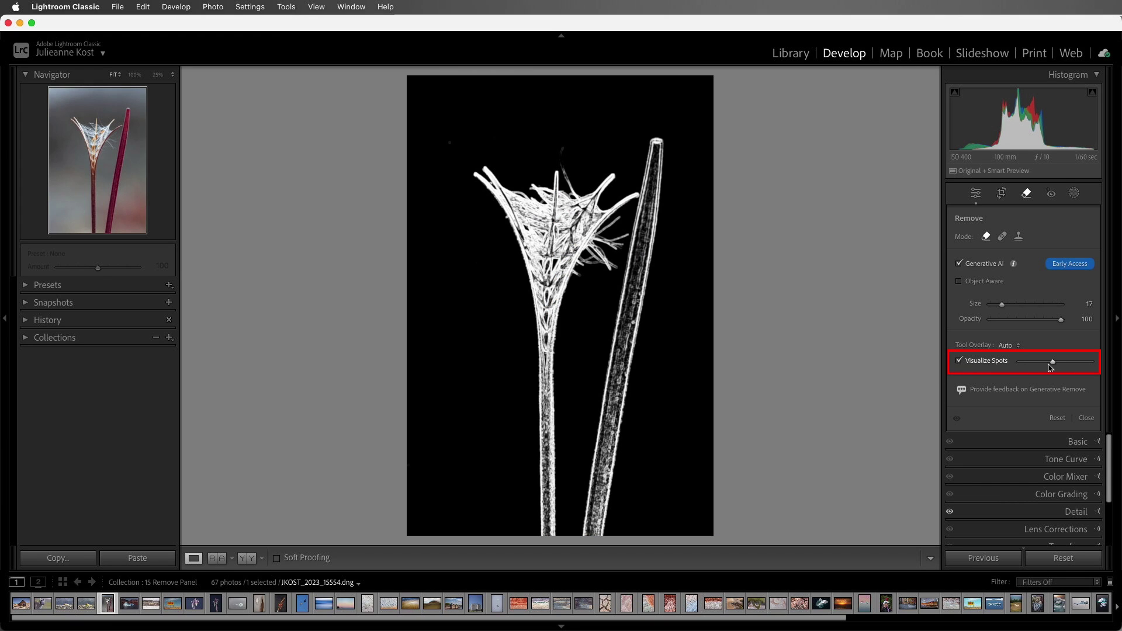
pyautogui.moveTo(1053, 362); pyautogui.dragTo(1086, 363)
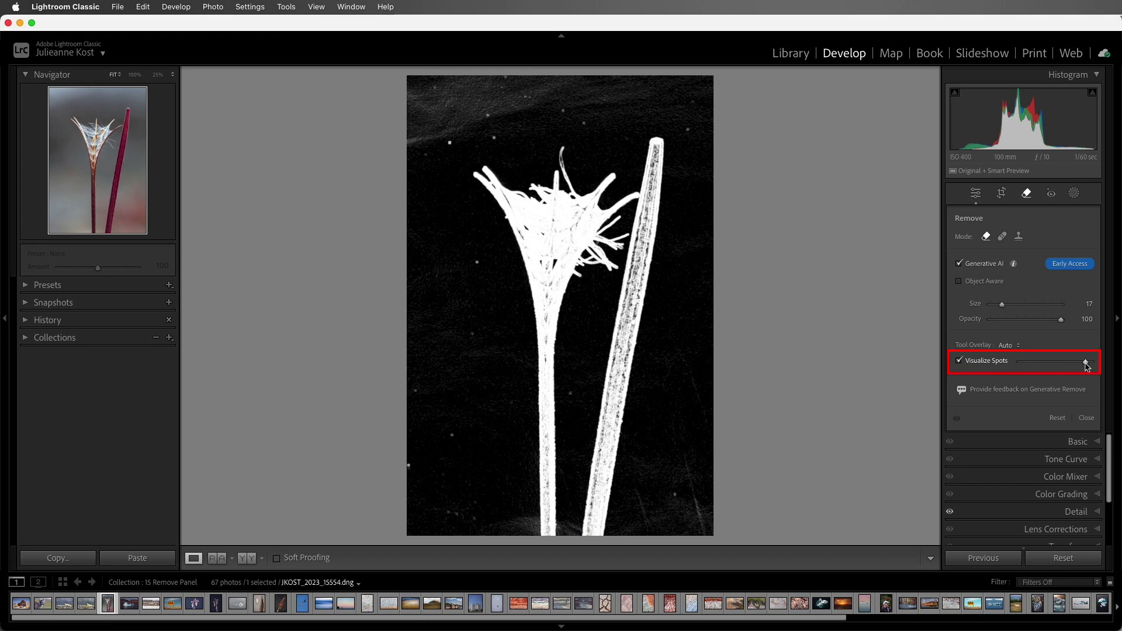
# - Remove the two dust spots above the seed pod's tips with Generative AI off and brush size 11, and turn off Visualize Spots
pyautogui.moveTo(1001, 304); pyautogui.dragTo(996, 305)
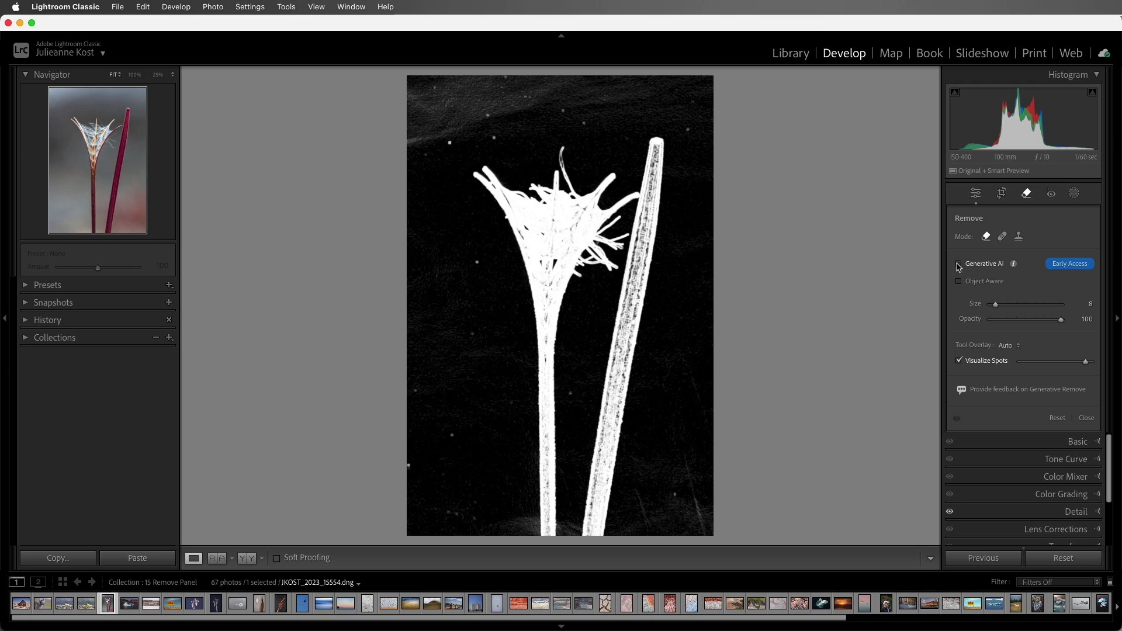
pyautogui.click(466, 132)
pyautogui.press(']')
pyautogui.press(']')
pyautogui.press(']')
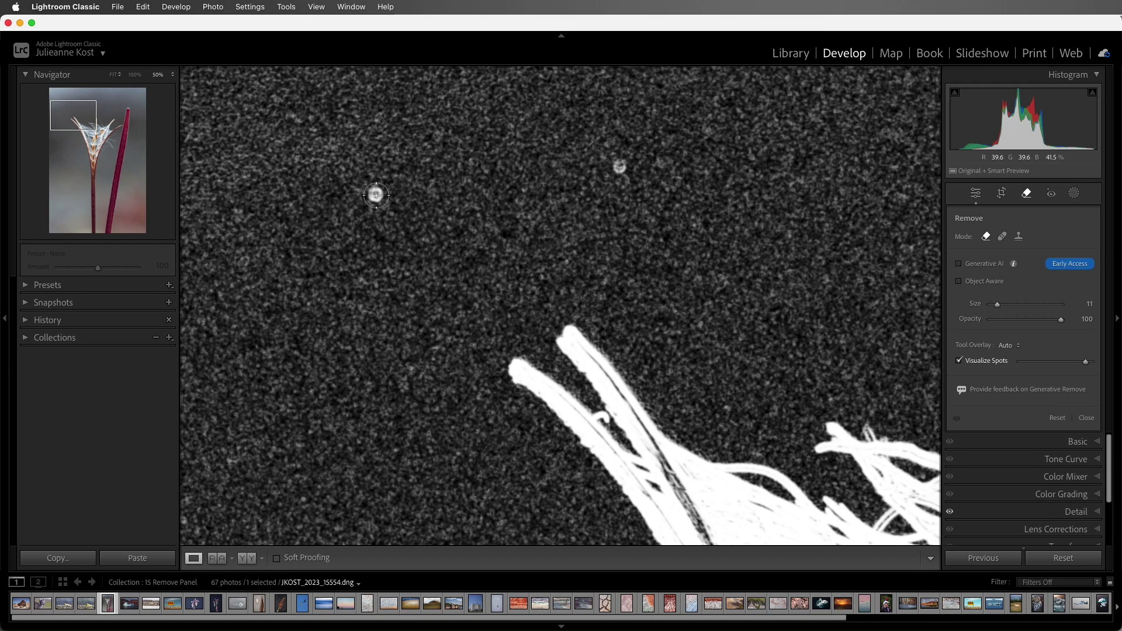
pyautogui.click(376, 194)
pyautogui.click(620, 167)
pyautogui.click(959, 409)
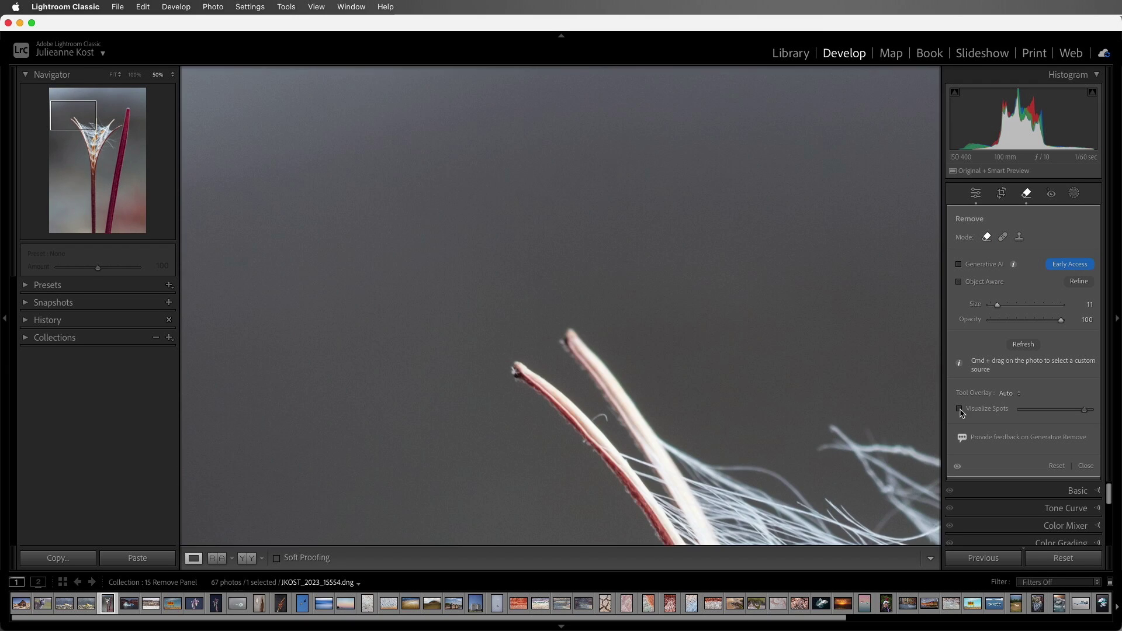
pyautogui.click(816, 365)
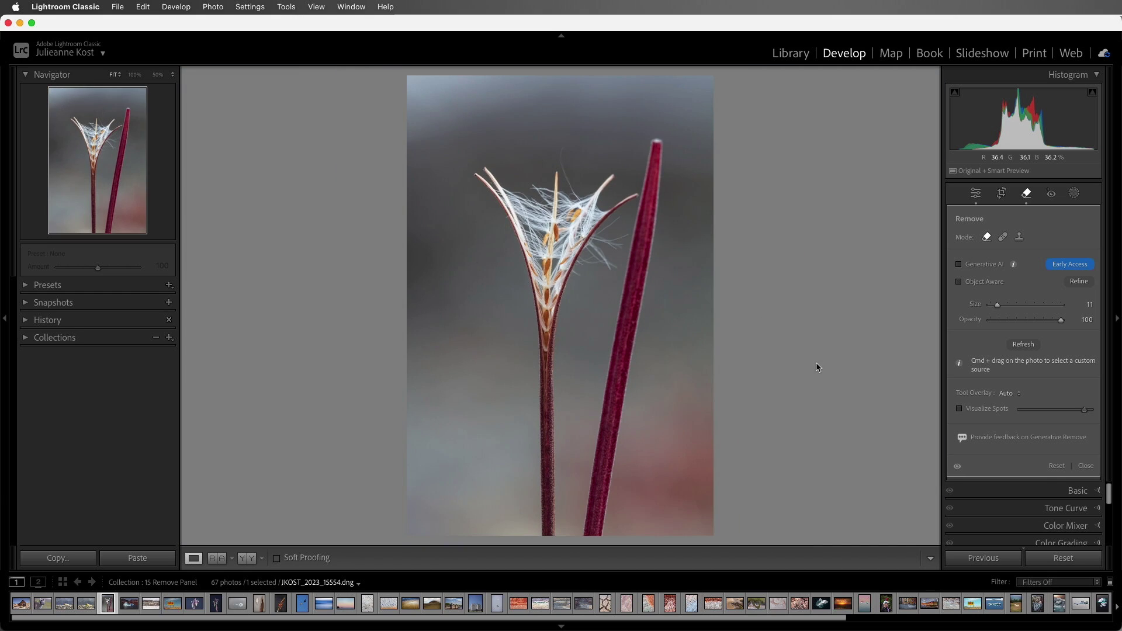